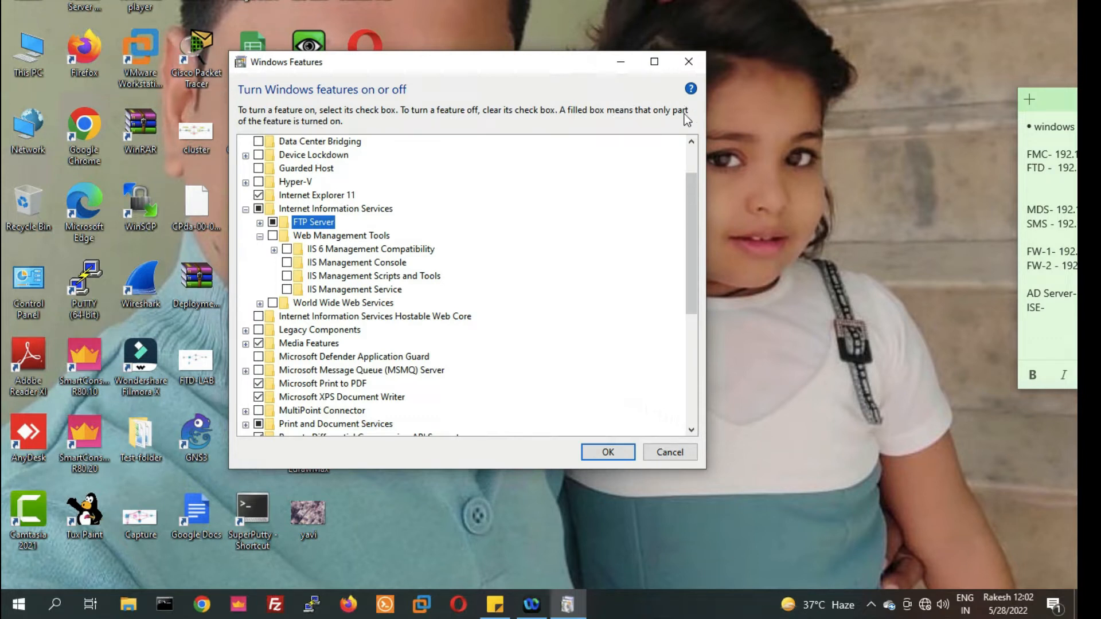
Cancel the open Windows Features dialog and reopen the Windows features list through the Programs category of Control Panel
{"action": "left_click", "coordinate": [671, 452]}
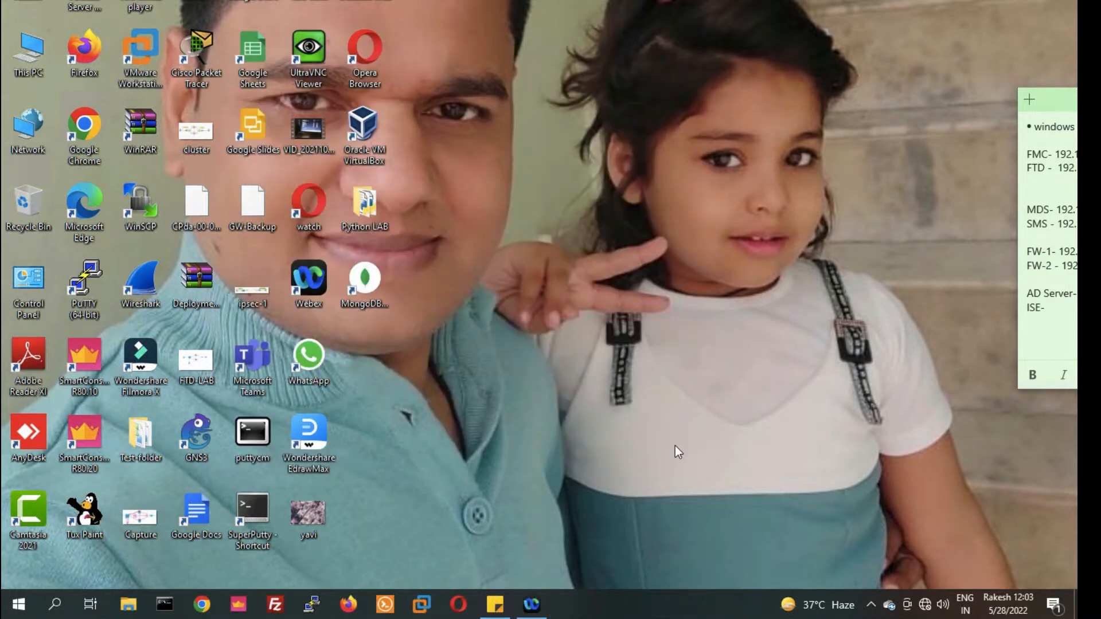
{"action": "left_click", "coordinate": [63, 604]}
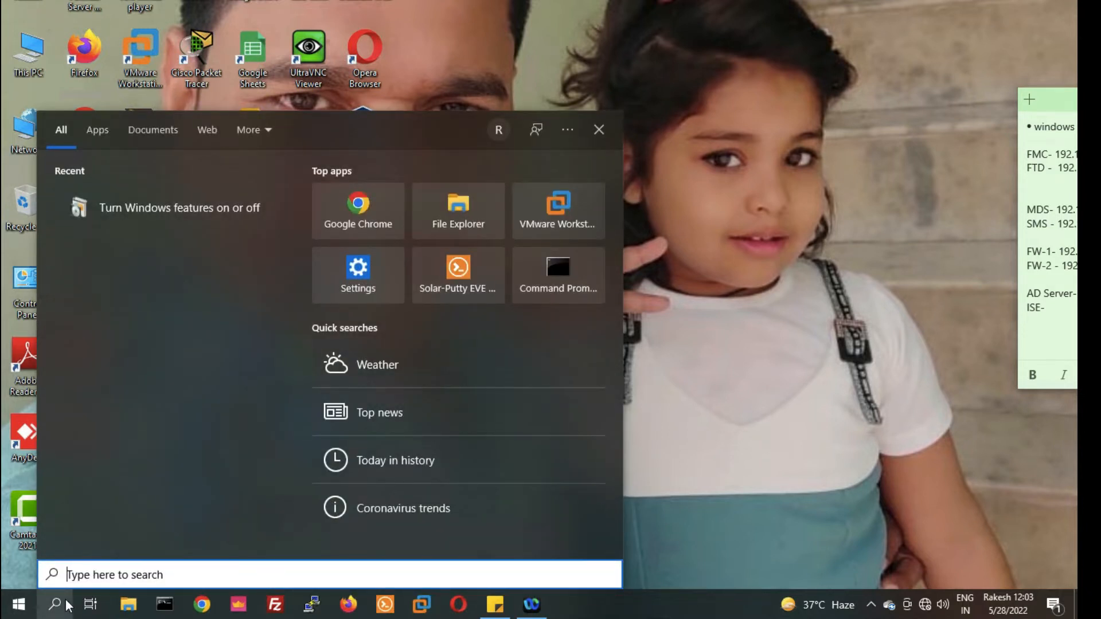
{"action": "type", "text": "control"}
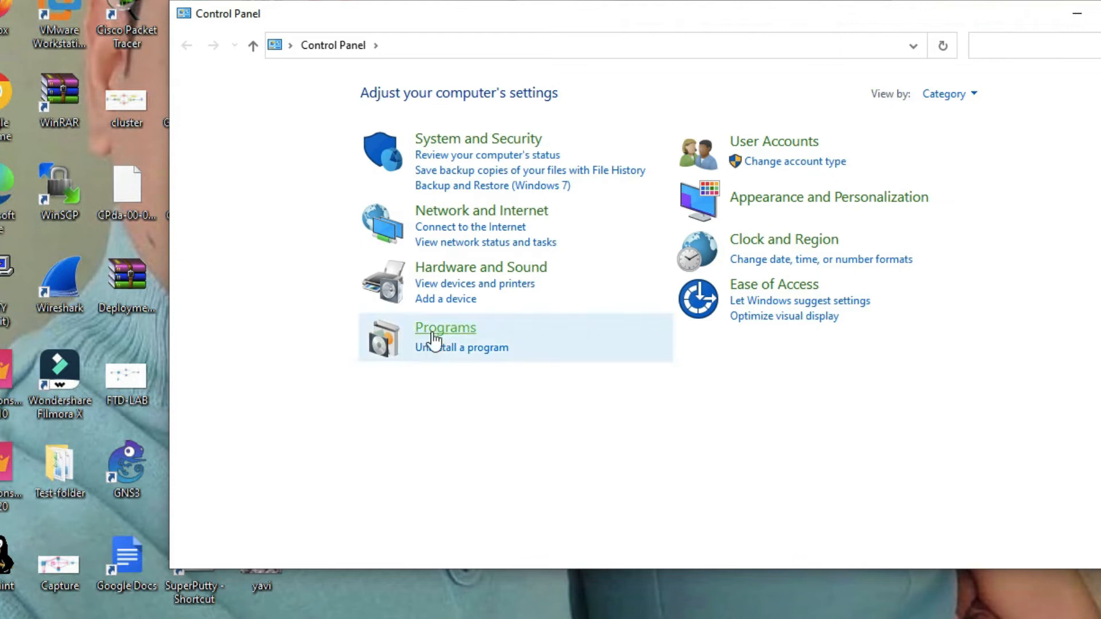
{"action": "left_click", "coordinate": [445, 328]}
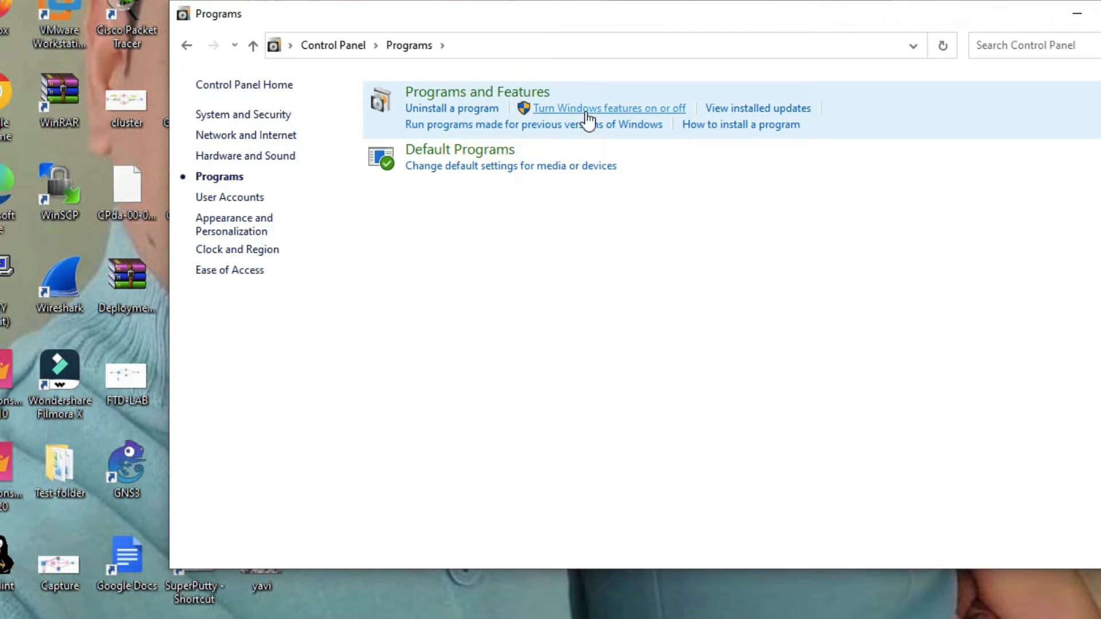
{"action": "left_click", "coordinate": [587, 112]}
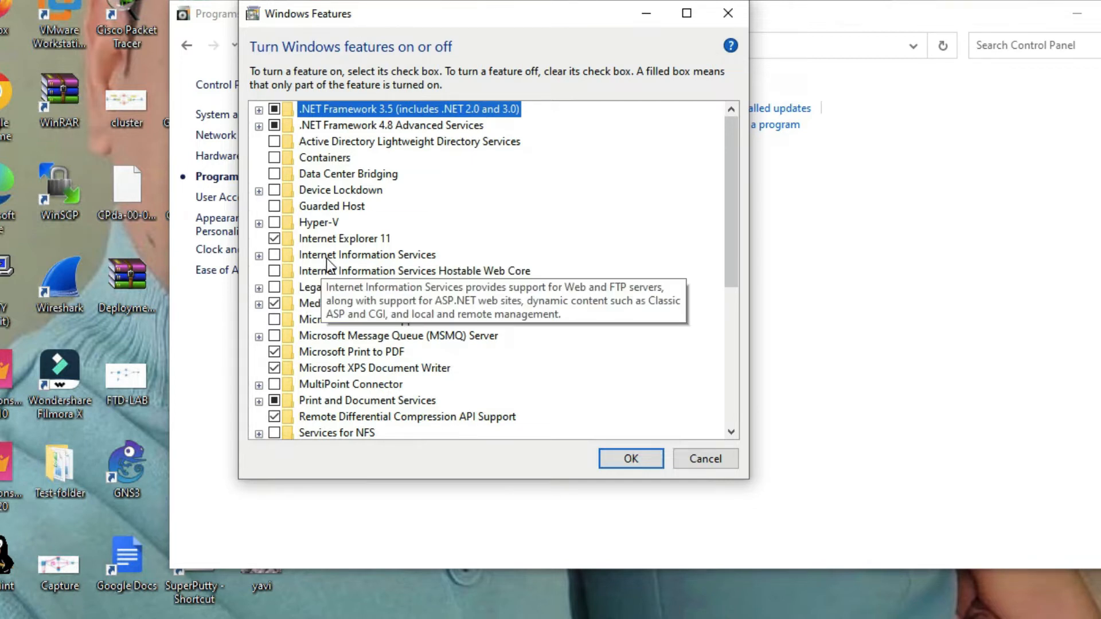
Turn on Internet Information Services with FTP Server, including FTP Service and FTP Extensibility, and apply the feature changes
{"action": "left_click", "coordinate": [275, 256]}
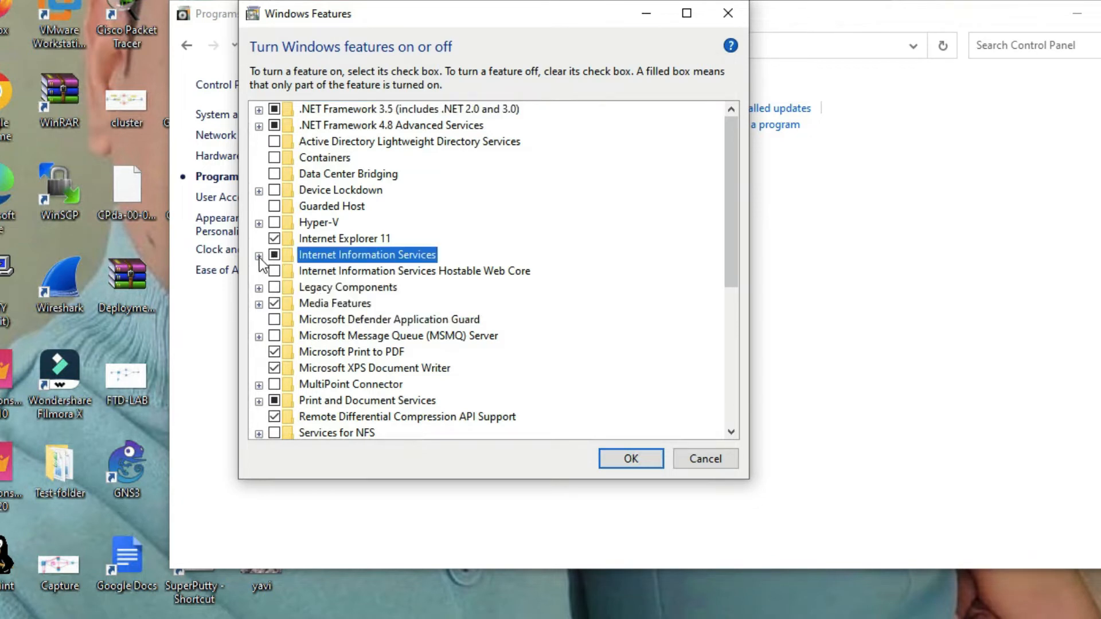
{"action": "left_click", "coordinate": [259, 256]}
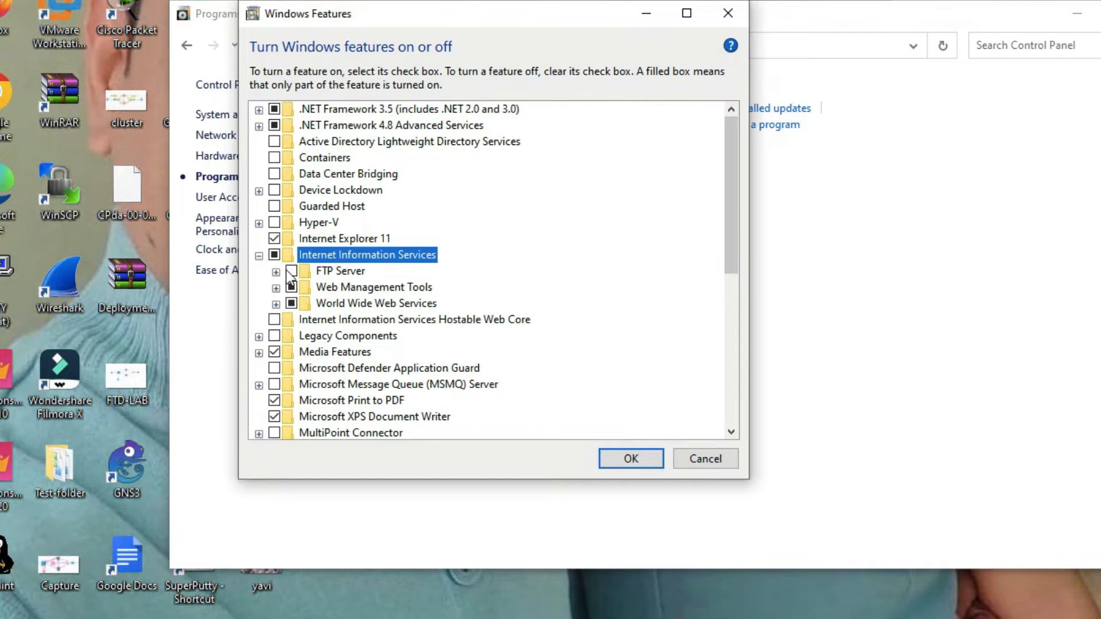
{"action": "left_click", "coordinate": [276, 272]}
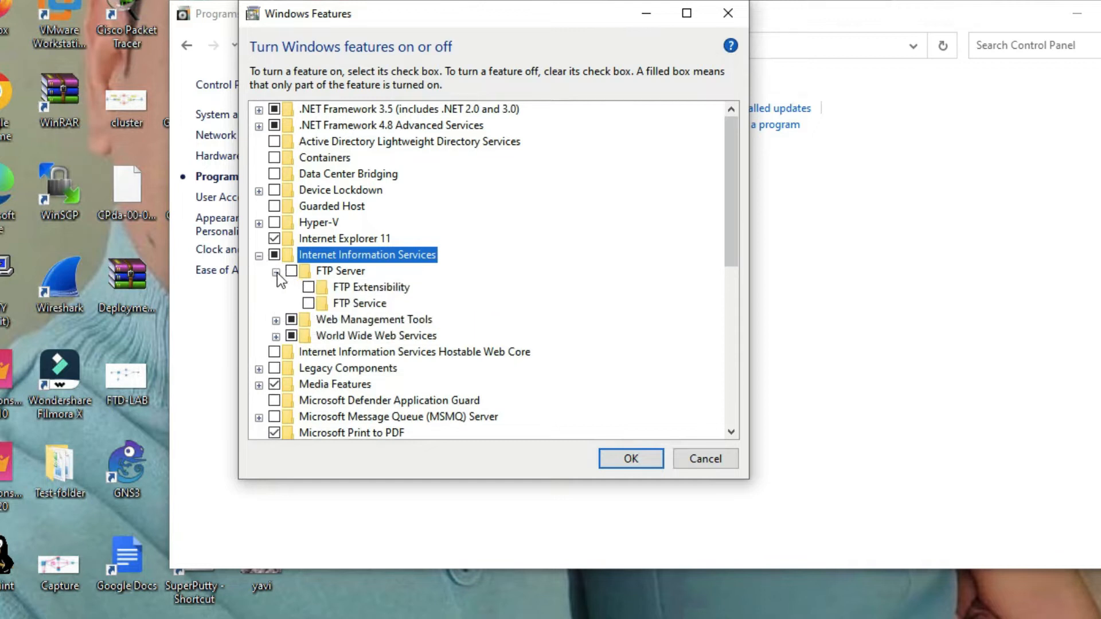
{"action": "left_click", "coordinate": [291, 271]}
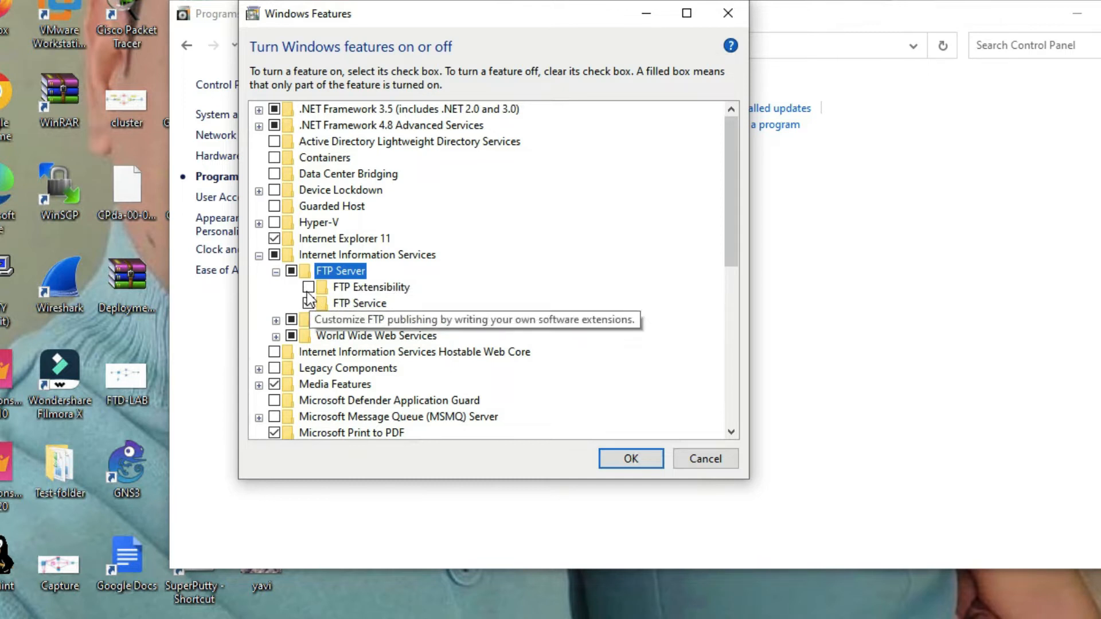
{"action": "left_click", "coordinate": [308, 288]}
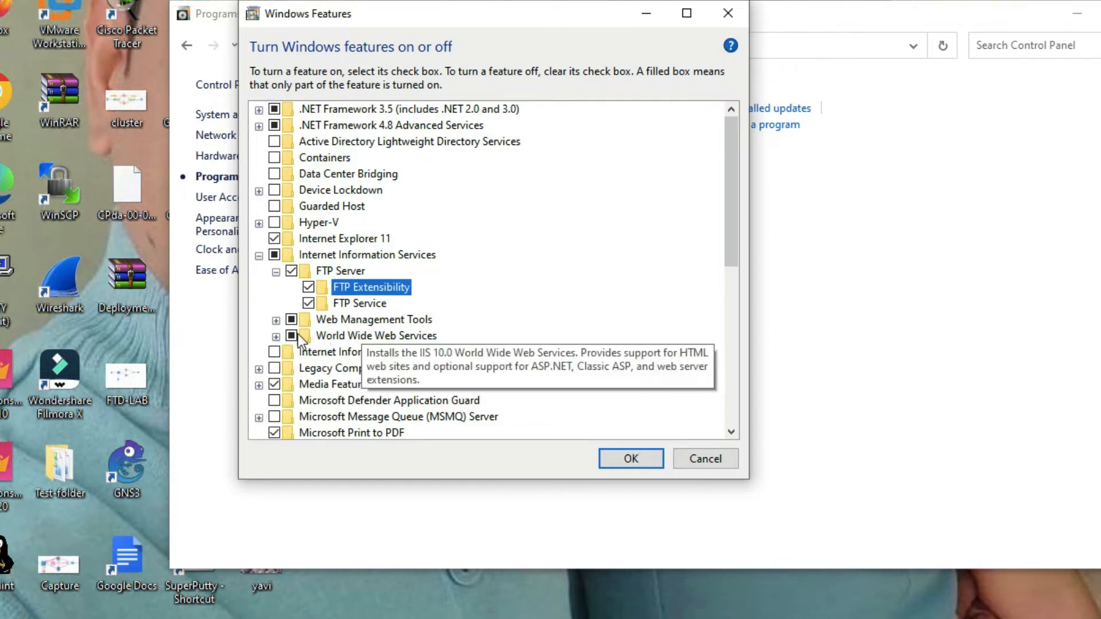
{"action": "left_click", "coordinate": [276, 321]}
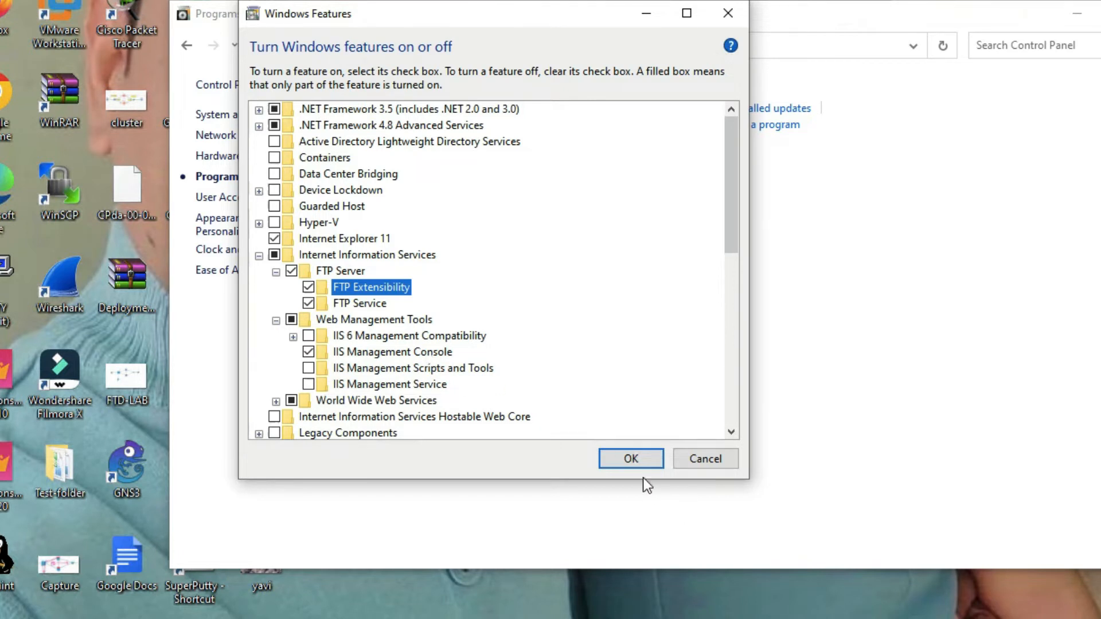
{"action": "left_click", "coordinate": [635, 463]}
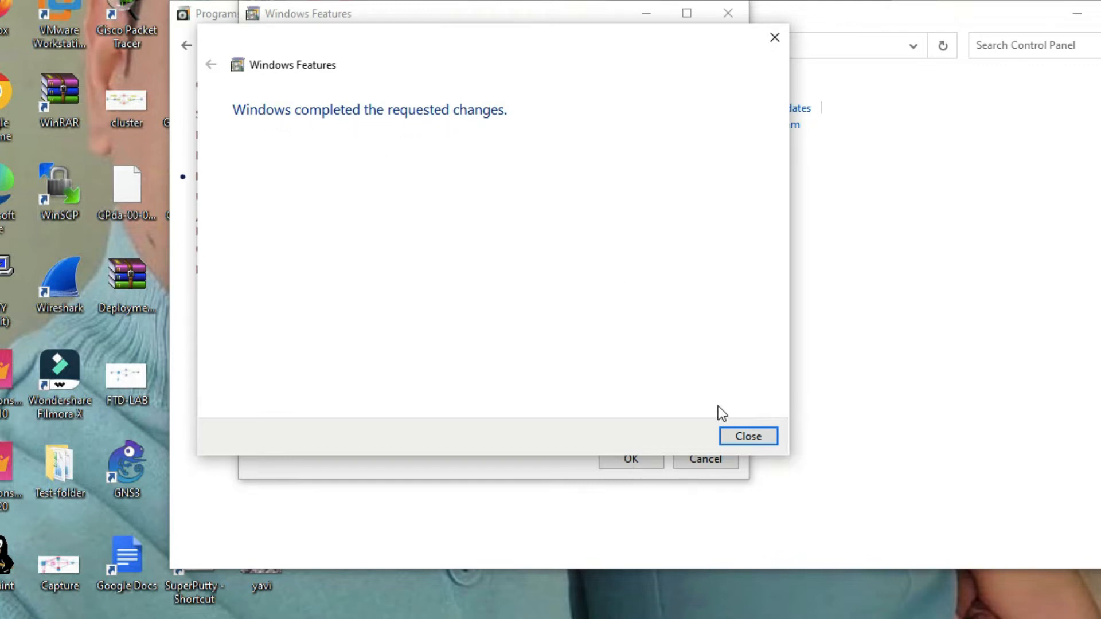
{"action": "left_click", "coordinate": [748, 437]}
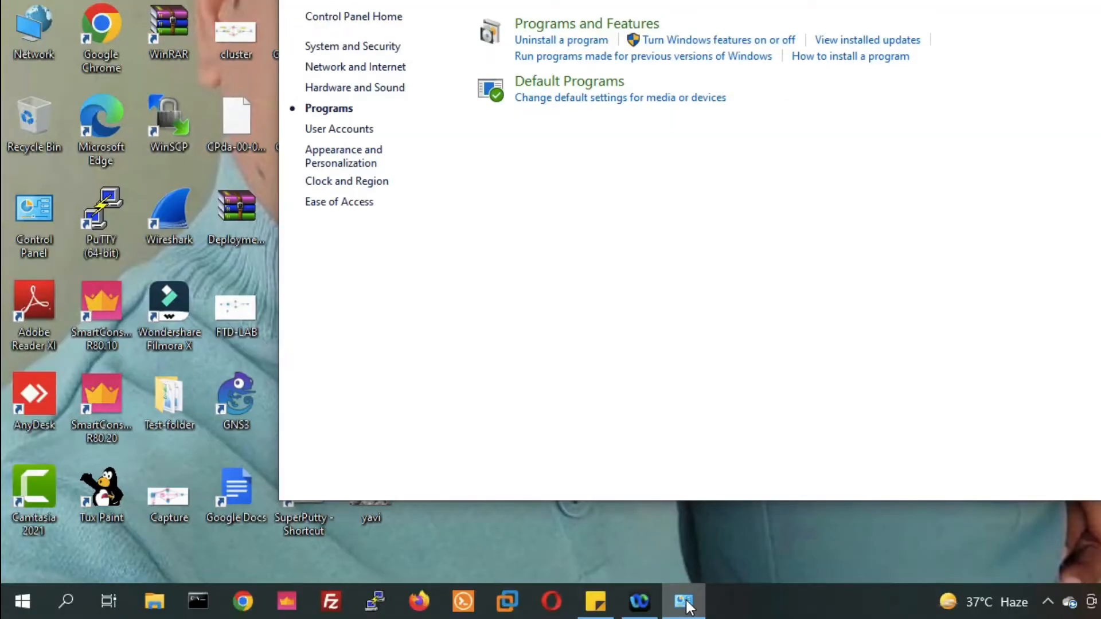
Close Control Panel and open Internet Information Services (IIS) Manager from Windows Administrative Tools, enlarging its window
{"action": "left_click", "coordinate": [689, 606]}
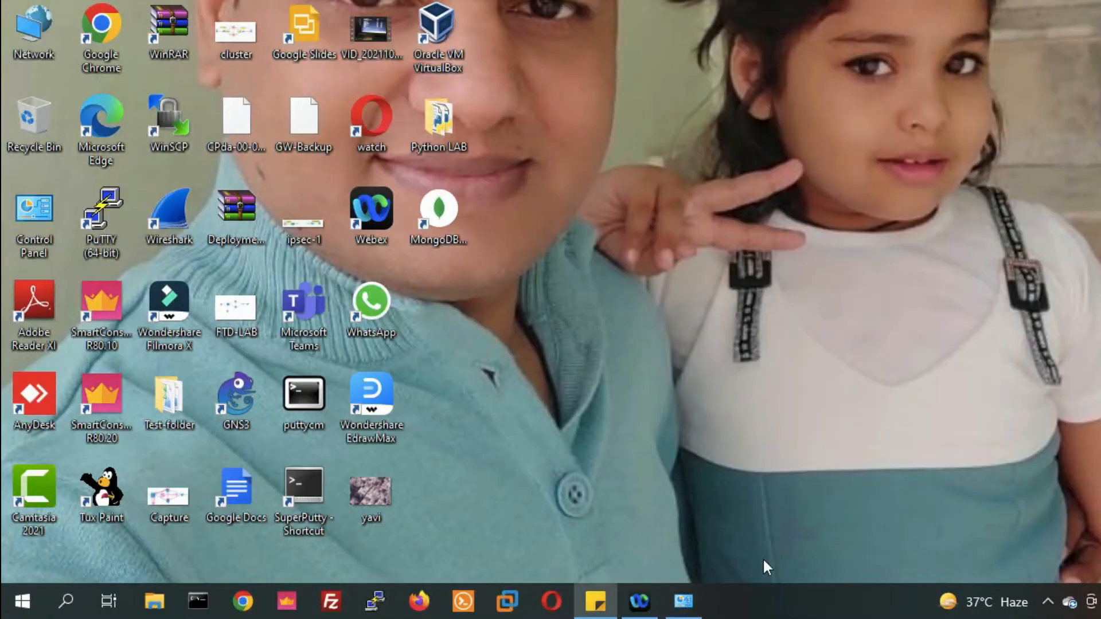
{"action": "left_click", "coordinate": [687, 613]}
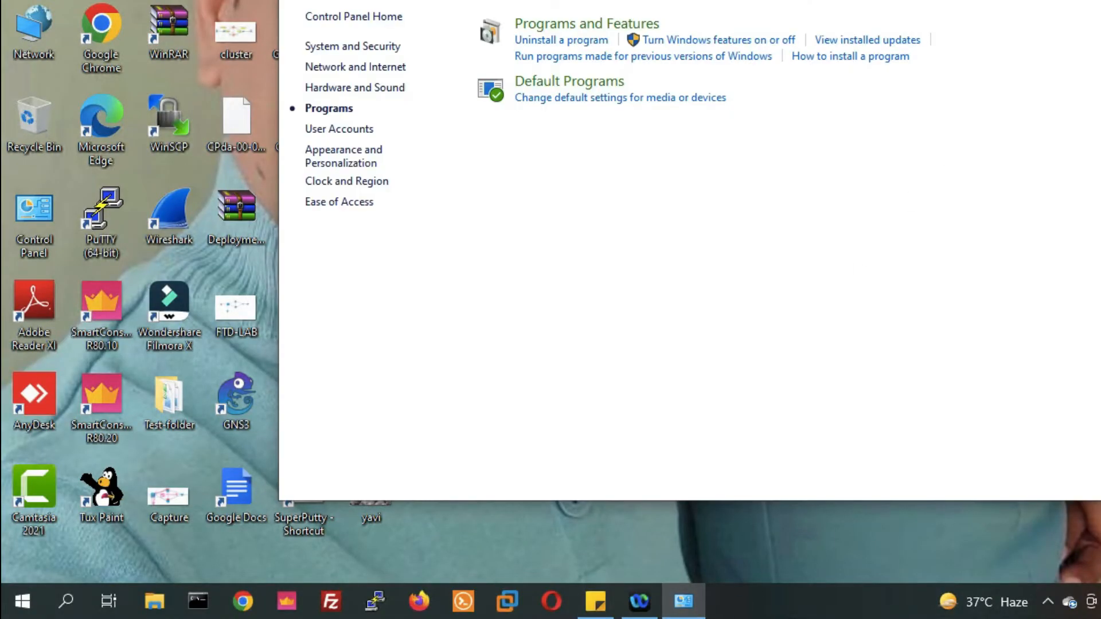
{"action": "key", "text": "alt+F4"}
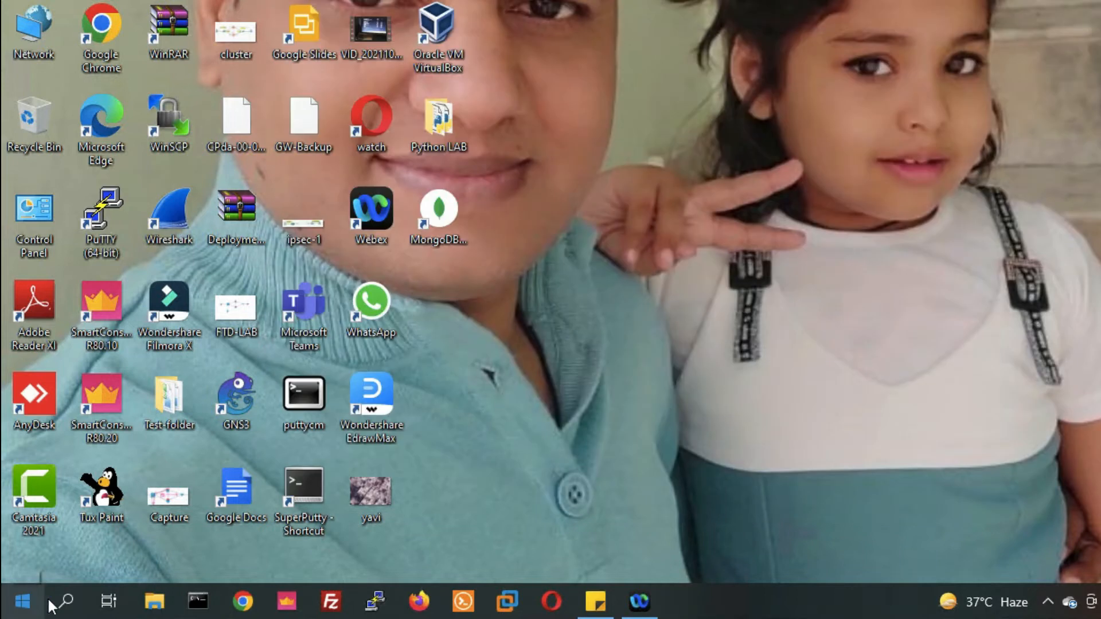
{"action": "left_click", "coordinate": [68, 602]}
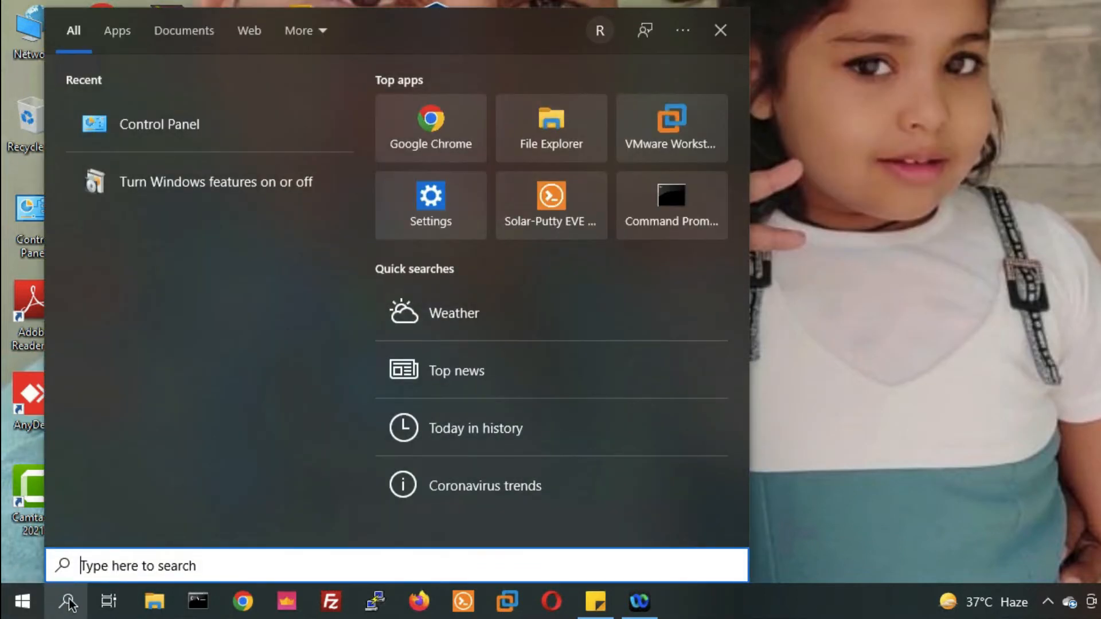
{"action": "type", "text": "admi"}
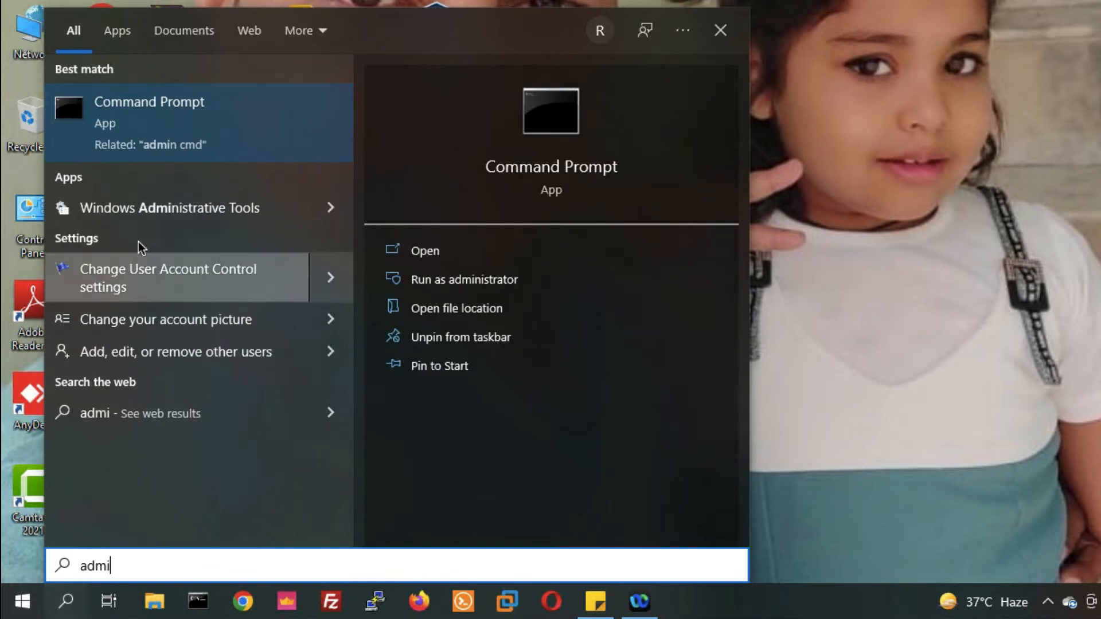
{"action": "left_click", "coordinate": [162, 216]}
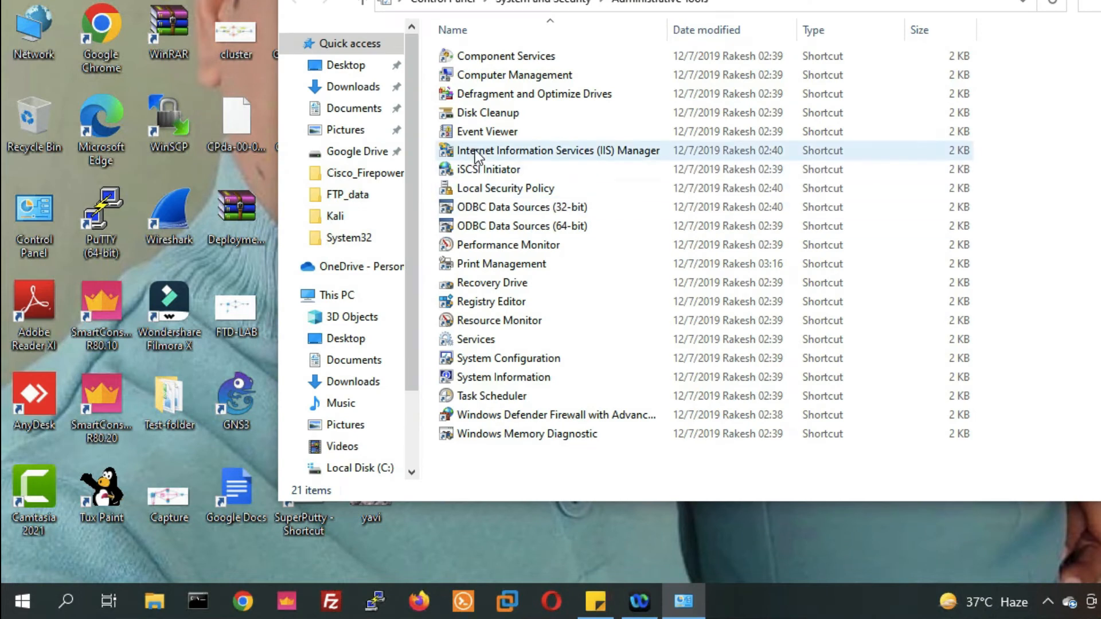
{"action": "left_click", "coordinate": [572, 156]}
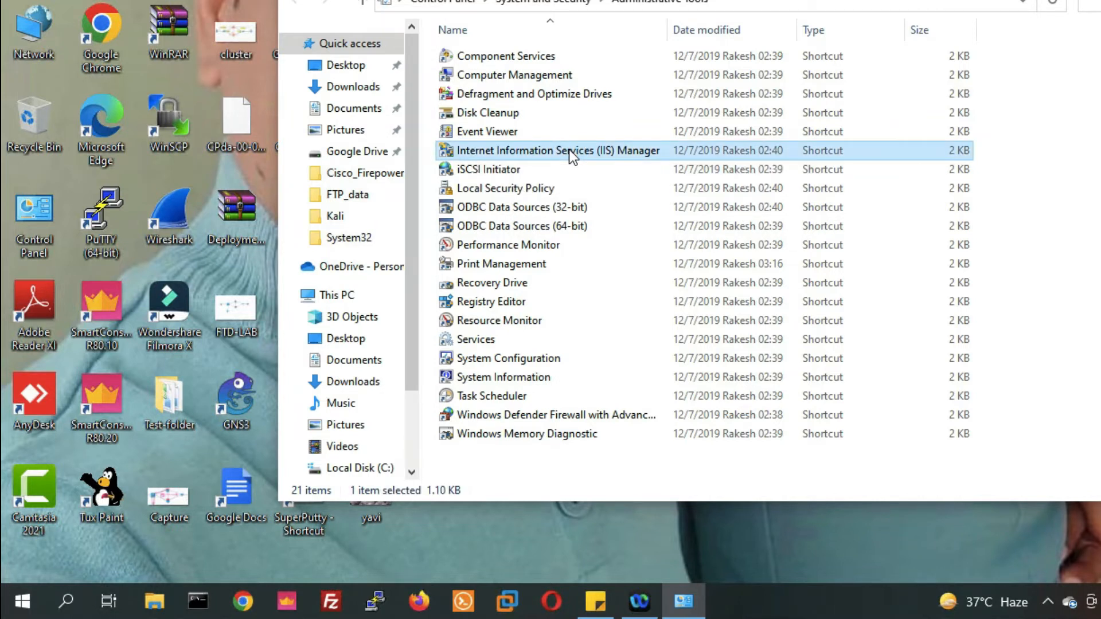
{"action": "double_click", "coordinate": [569, 151]}
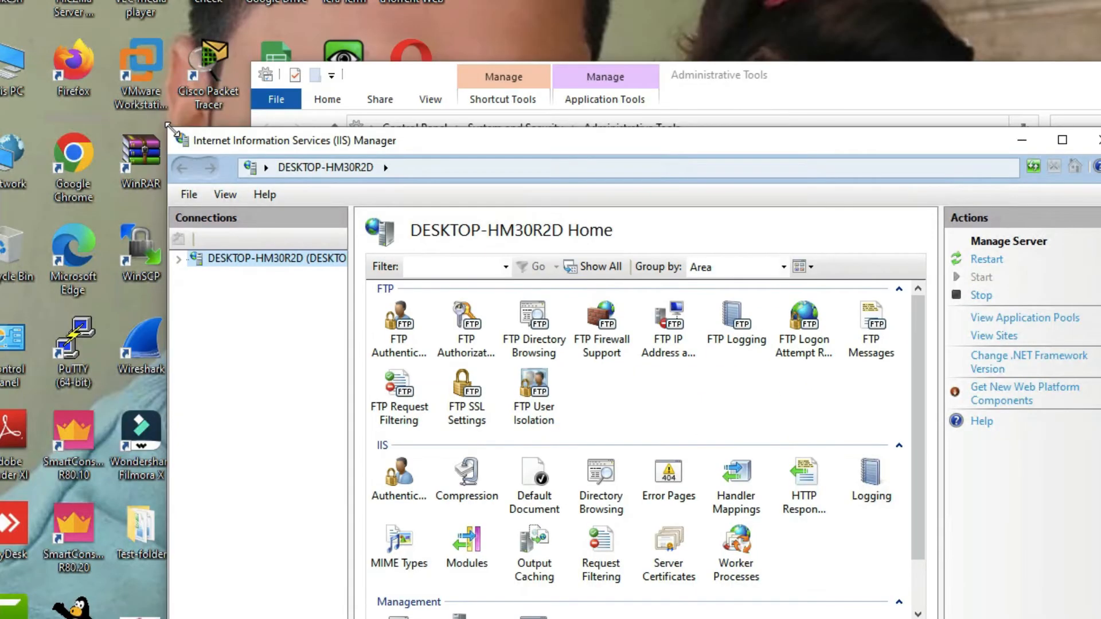
{"action": "left_click_drag", "start_coordinate": [172, 128], "coordinate": [123, 6]}
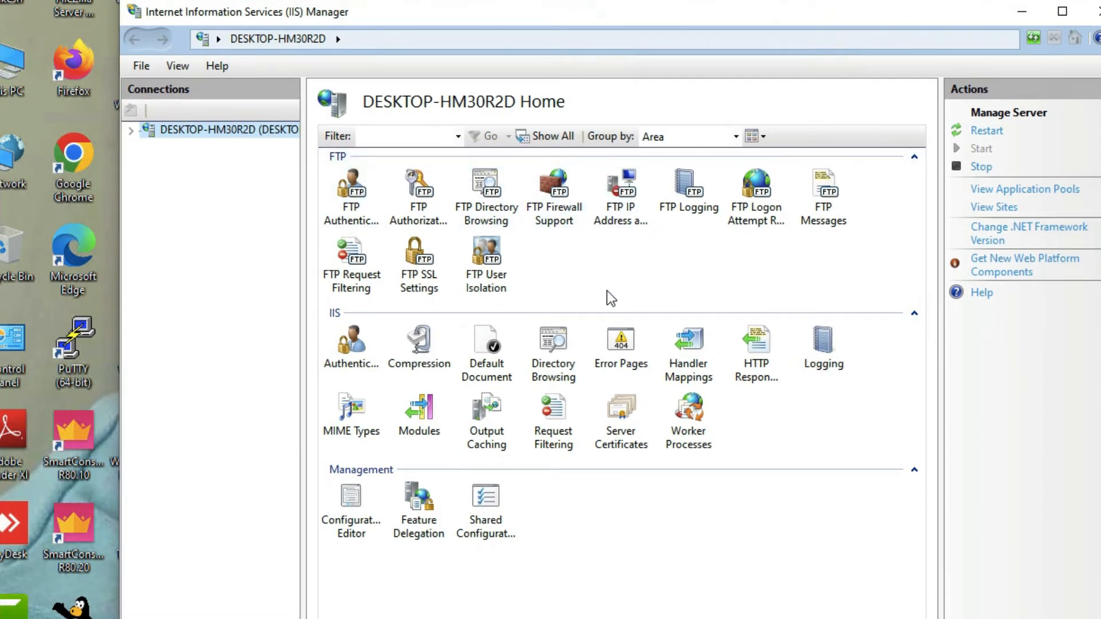
Start adding a new FTP site under the server's Sites node and name it FTP-Server
{"action": "left_click", "coordinate": [130, 131]}
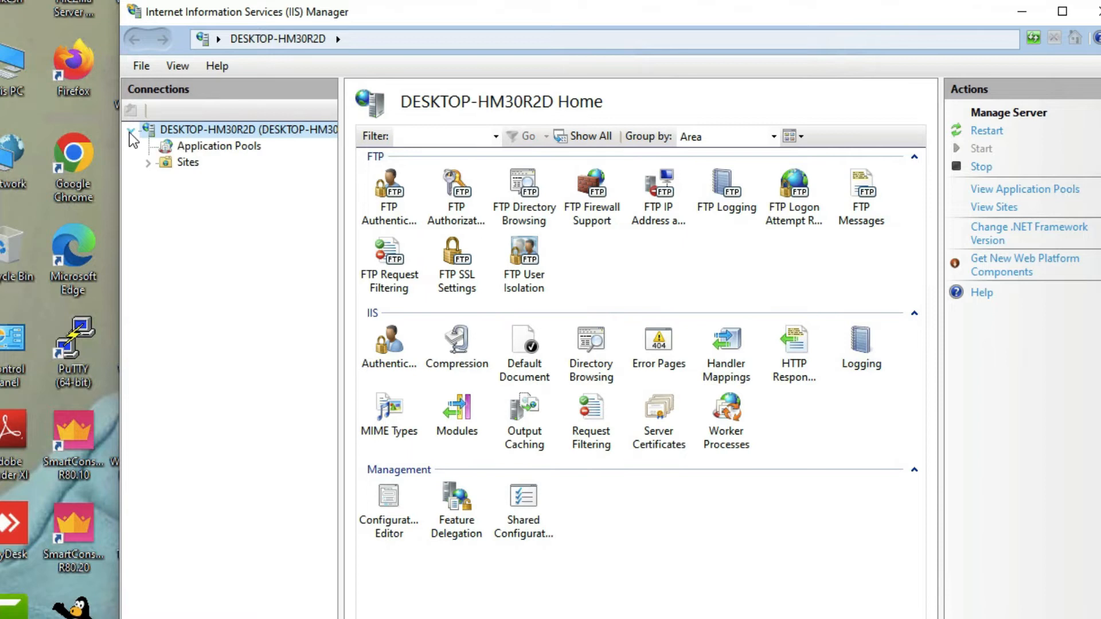
{"action": "left_click", "coordinate": [147, 166]}
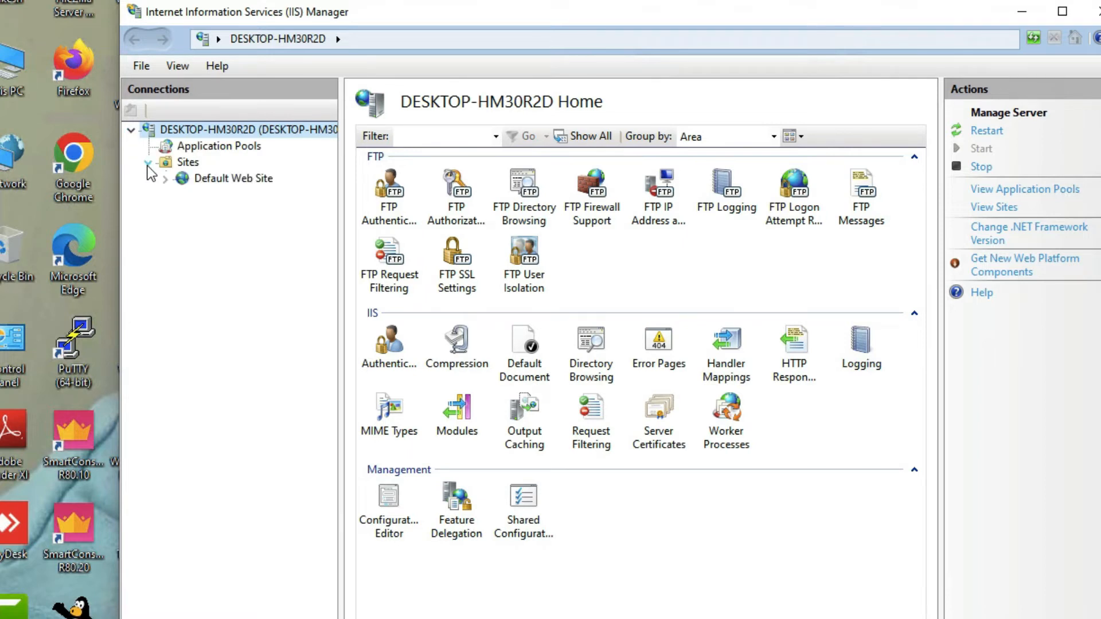
{"action": "right_click", "coordinate": [181, 165]}
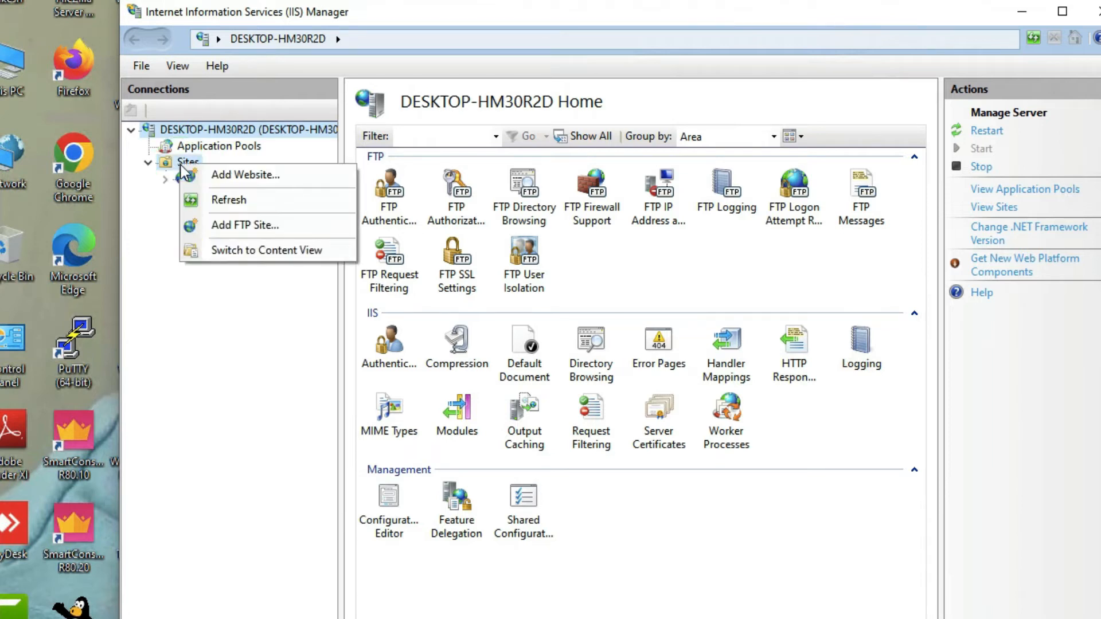
{"action": "left_click", "coordinate": [229, 235]}
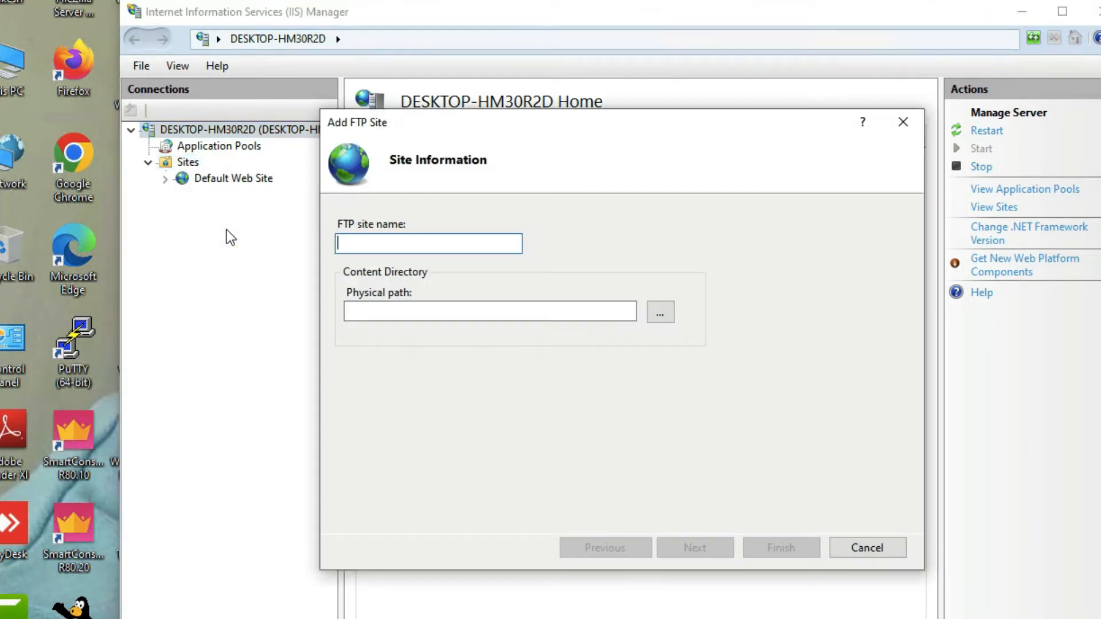
{"action": "type", "text": "FTP-Server"}
Set the FTP site's physical path to the FTP_data folder on drive D: and continue to the binding settings
{"action": "left_click", "coordinate": [660, 313]}
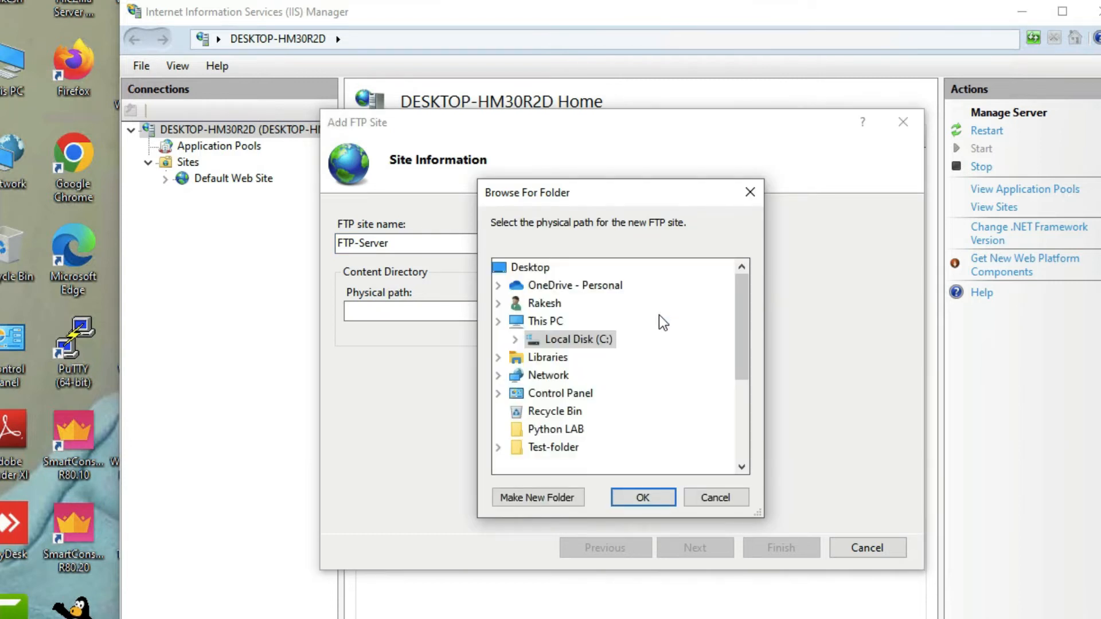
{"action": "scroll", "coordinate": [745, 364], "scroll_direction": "down", "scroll_amount": 1}
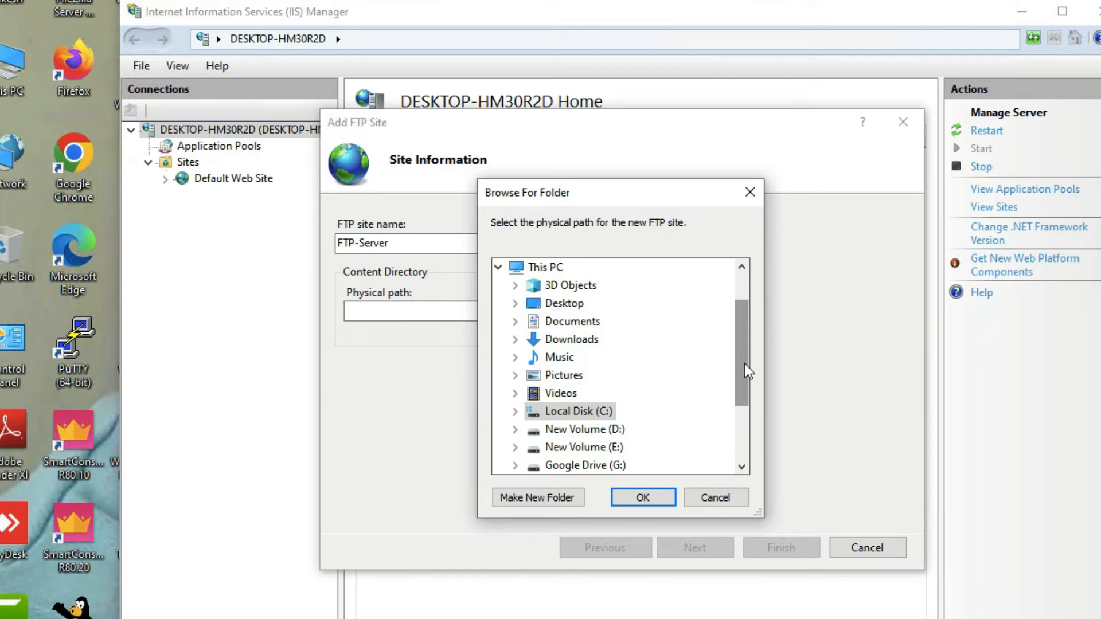
{"action": "left_click", "coordinate": [516, 429]}
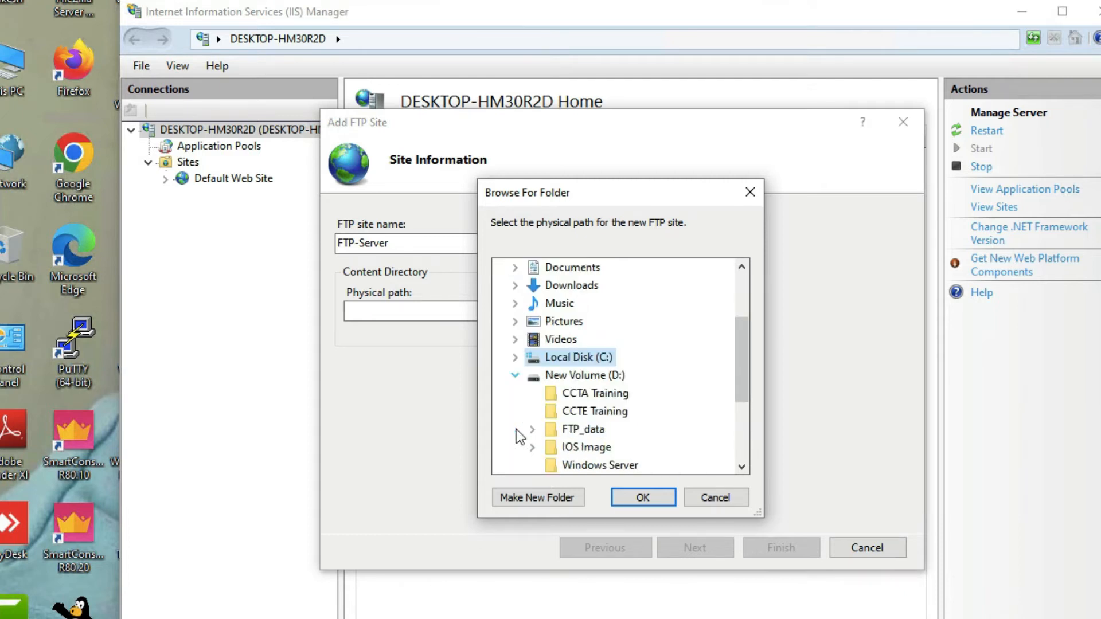
{"action": "left_click", "coordinate": [564, 434]}
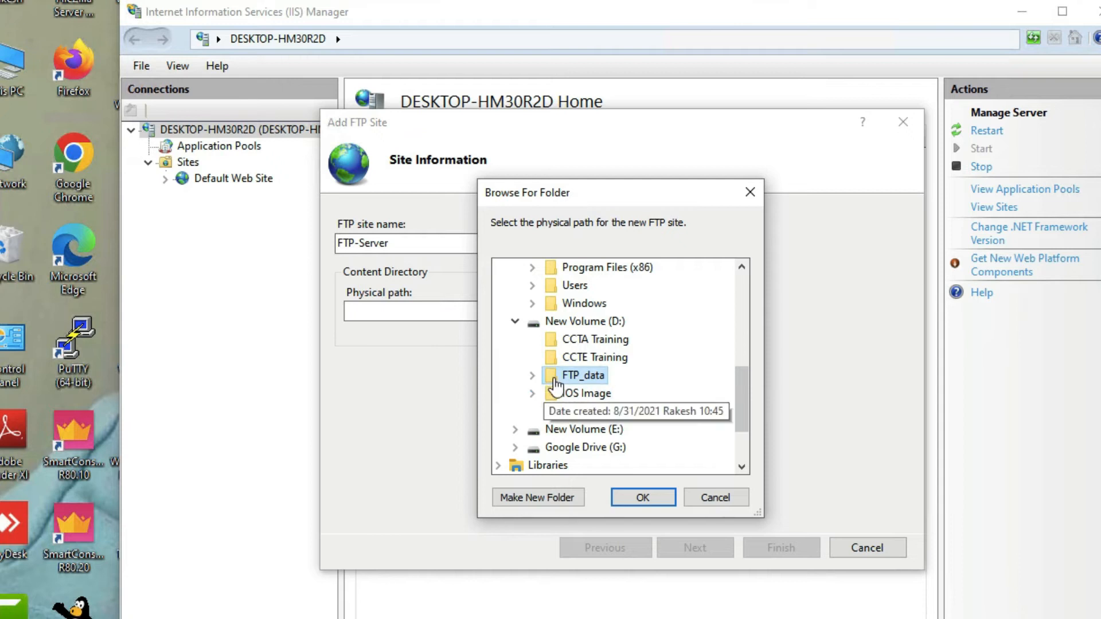
{"action": "key", "text": "Return"}
{"action": "left_click_drag", "start_coordinate": [409, 314], "coordinate": [338, 310]}
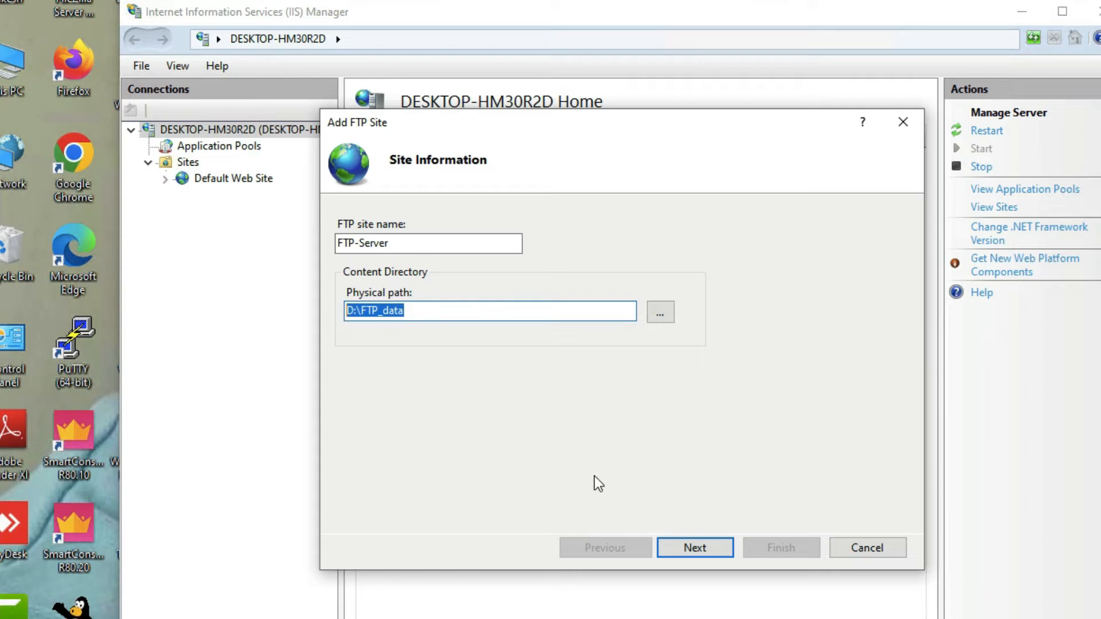
{"action": "left_click", "coordinate": [679, 543]}
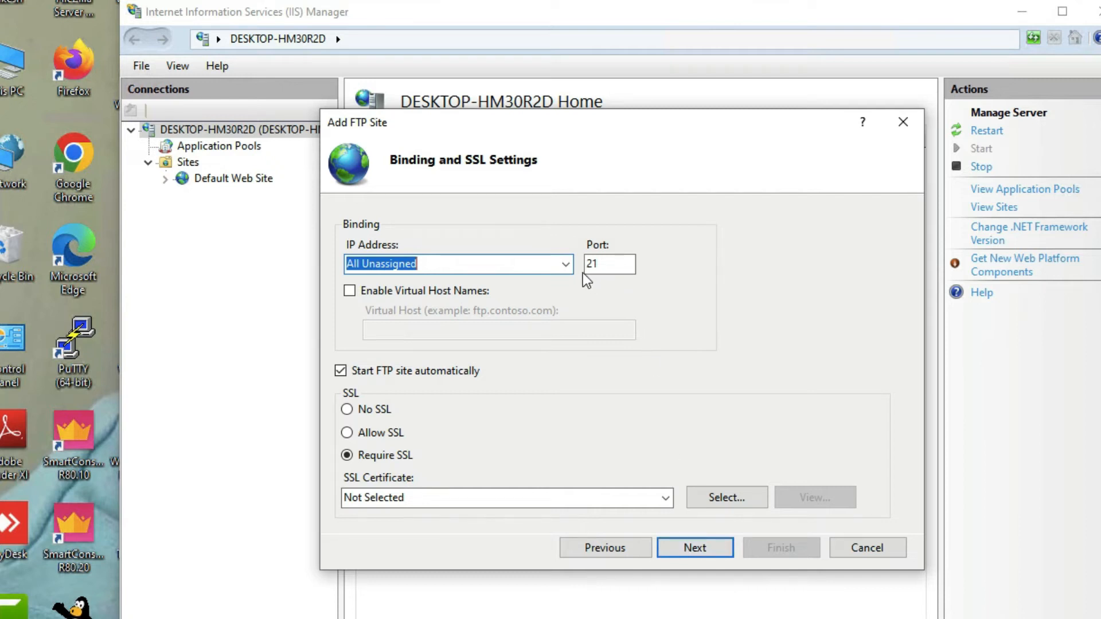
Keep the FTP site's IP address binding at All Unassigned and choose No SSL
{"action": "left_click", "coordinate": [566, 265]}
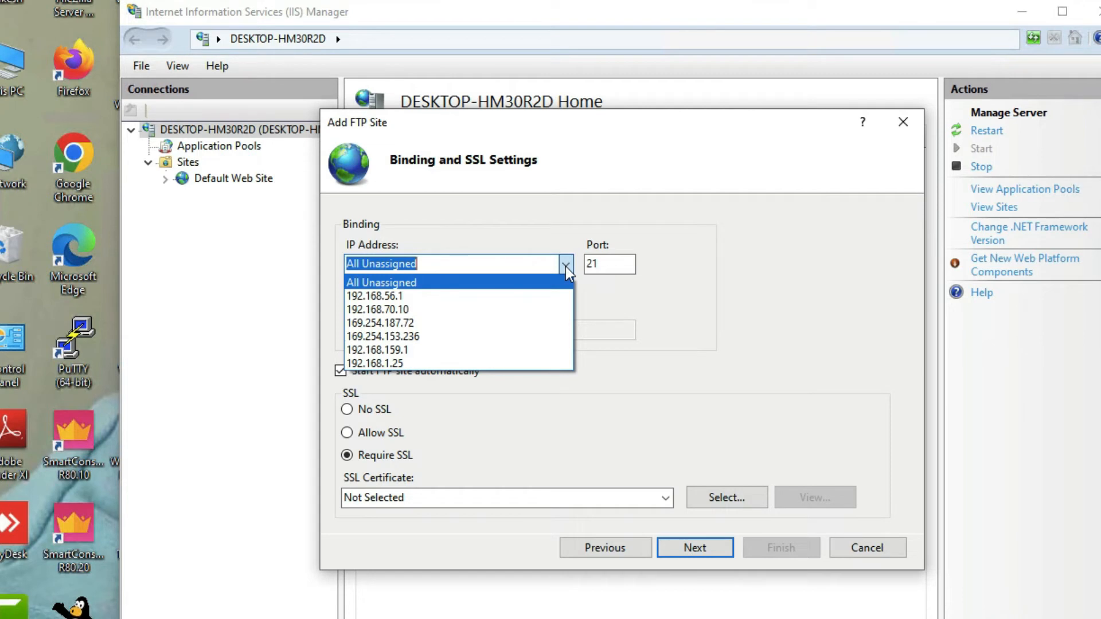
{"action": "left_click", "coordinate": [669, 314]}
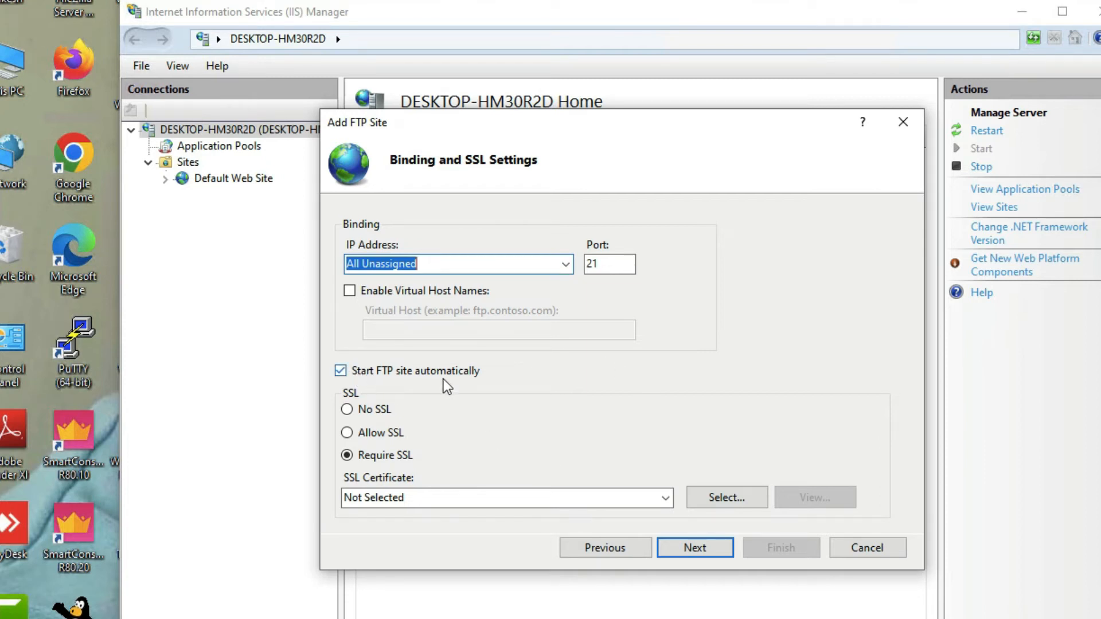
{"action": "left_click", "coordinate": [347, 410]}
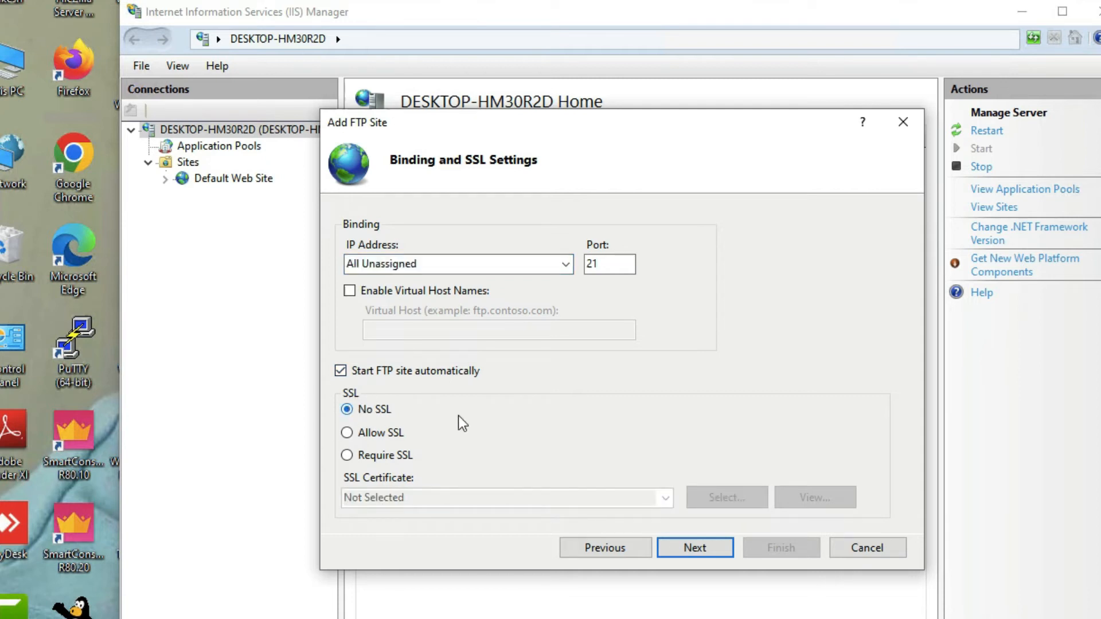
Continue to the authentication settings, use Basic authentication for the FTP site and allow access to all users
{"action": "left_click", "coordinate": [701, 548]}
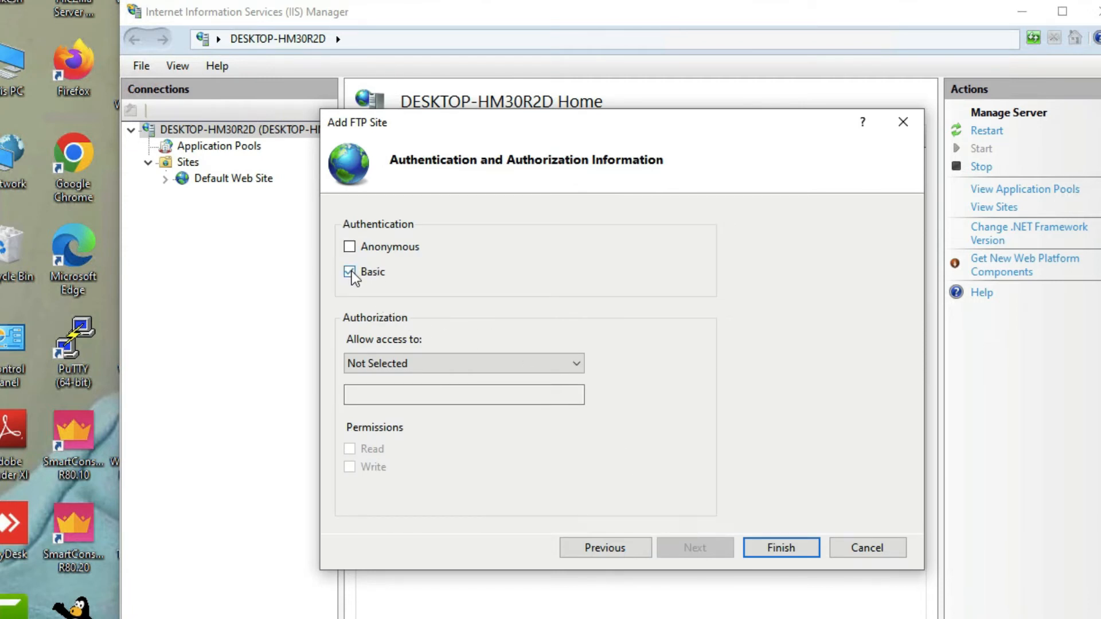
{"action": "left_click", "coordinate": [406, 362]}
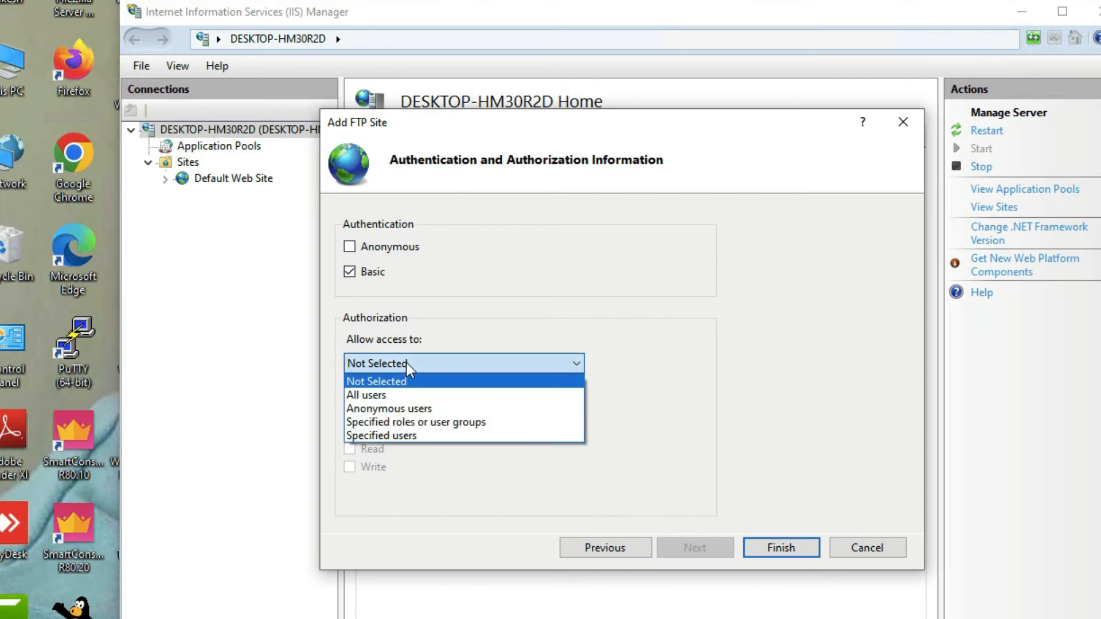
{"action": "left_click", "coordinate": [407, 396]}
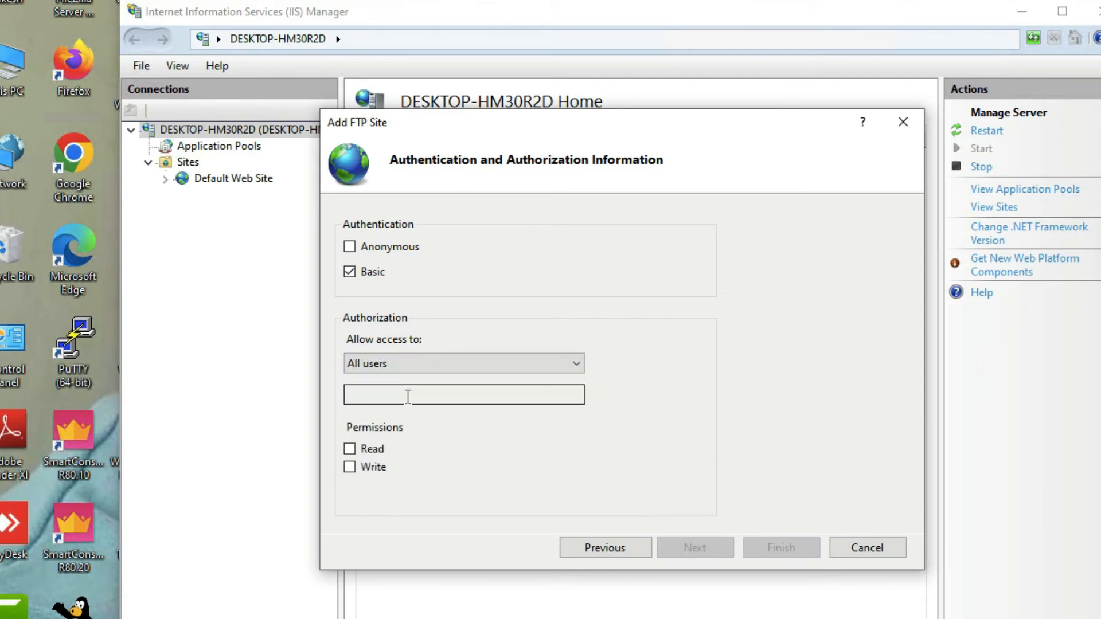
Grant Read and Write permissions, keep access set to All users, and finish creating the FTP site
{"action": "left_click", "coordinate": [350, 452]}
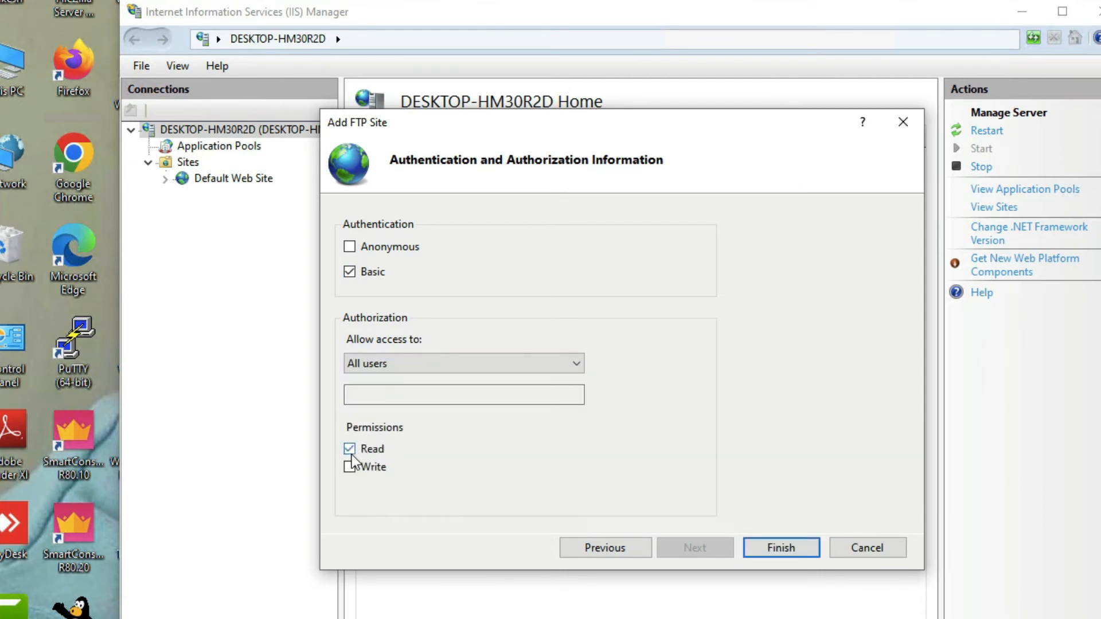
{"action": "left_click", "coordinate": [350, 468]}
{"action": "left_click", "coordinate": [350, 468]}
{"action": "left_click", "coordinate": [350, 467]}
{"action": "left_click", "coordinate": [418, 363]}
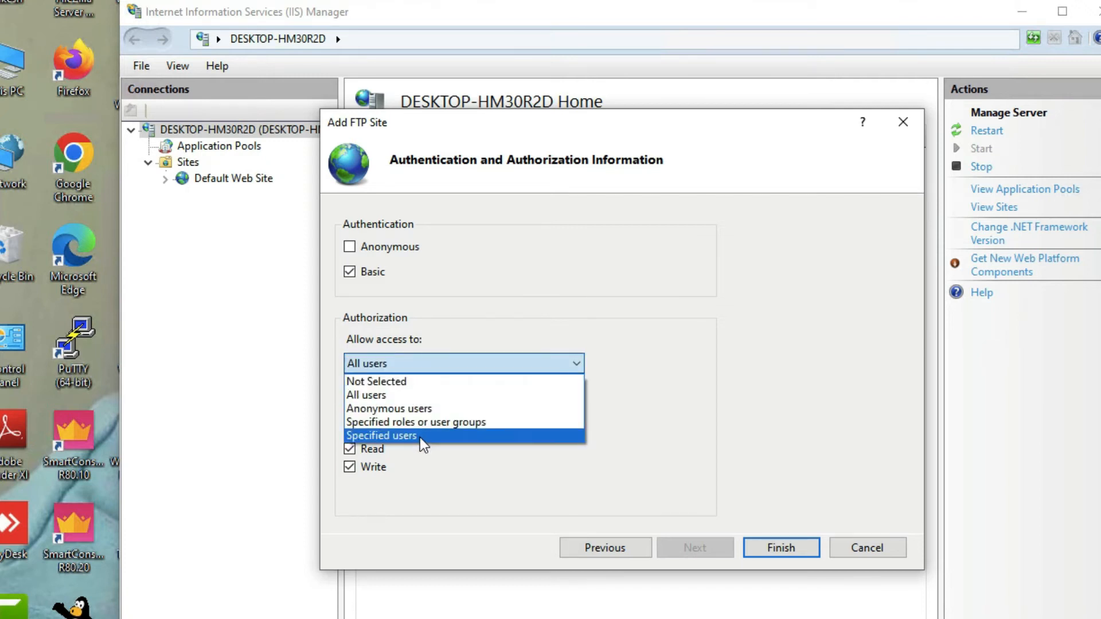
{"action": "left_click", "coordinate": [423, 395]}
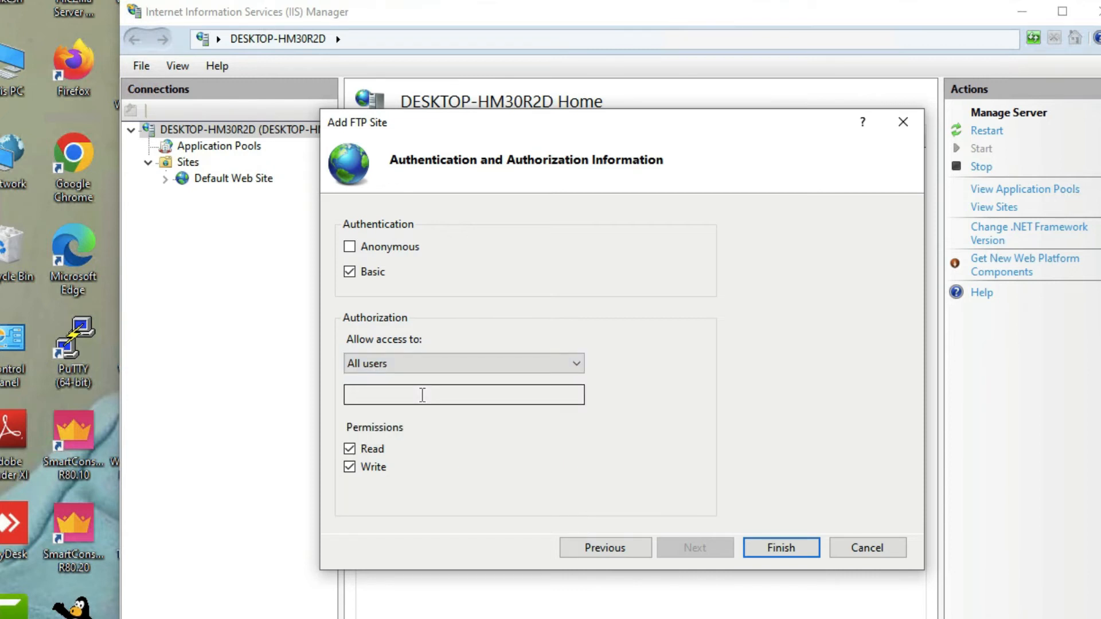
{"action": "left_click", "coordinate": [770, 546]}
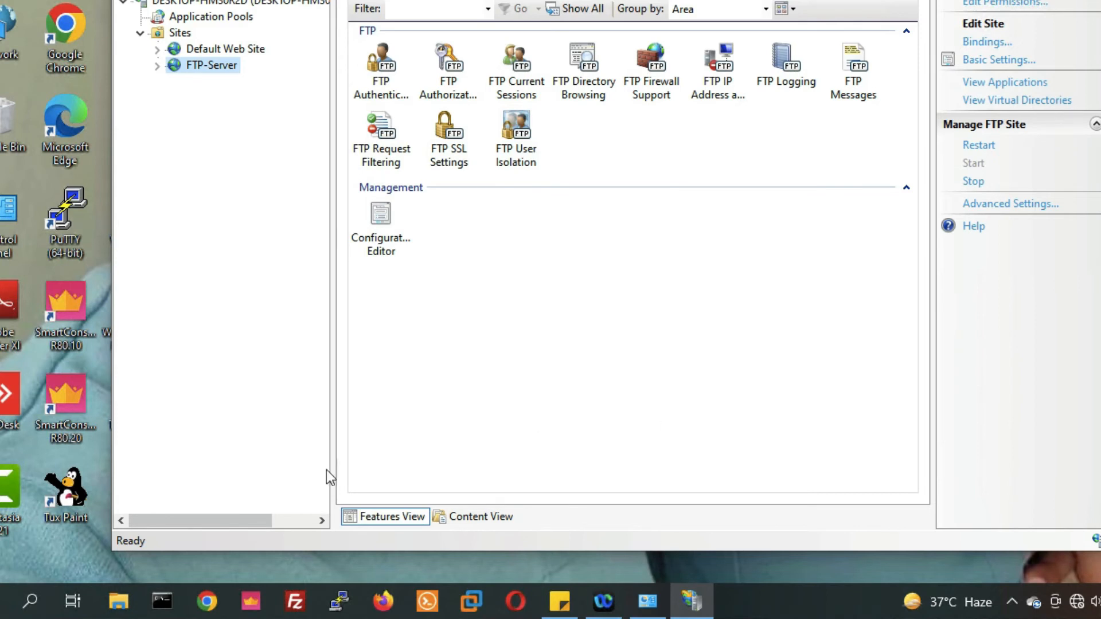
Search Windows for "windows fire" and open the Allow an app through Windows Firewall settings
{"action": "left_click", "coordinate": [30, 605]}
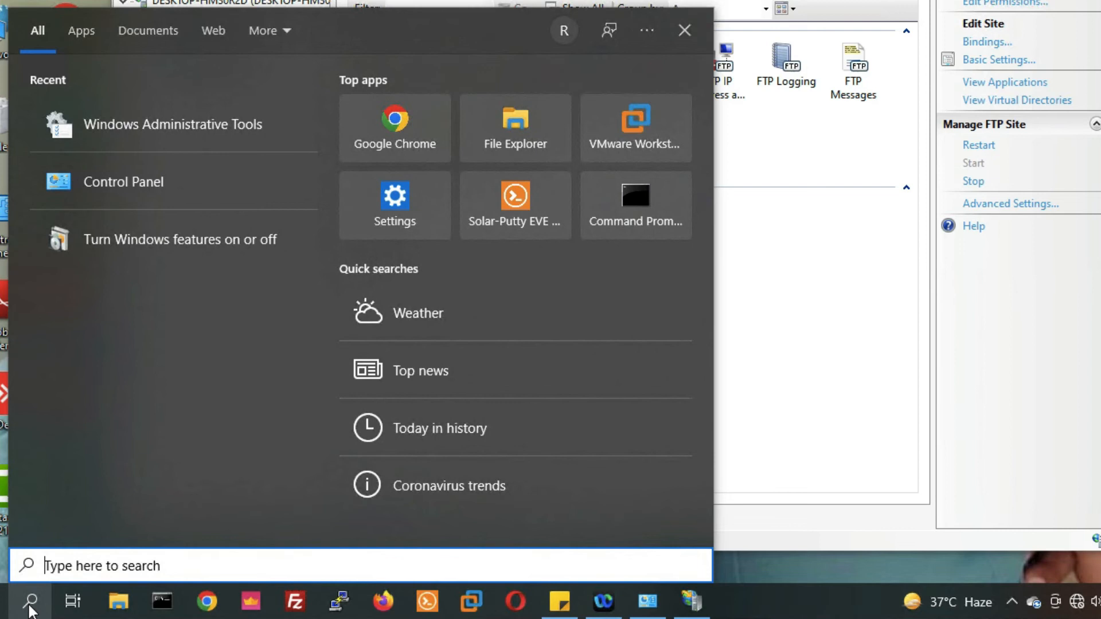
{"action": "type", "text": "windows"}
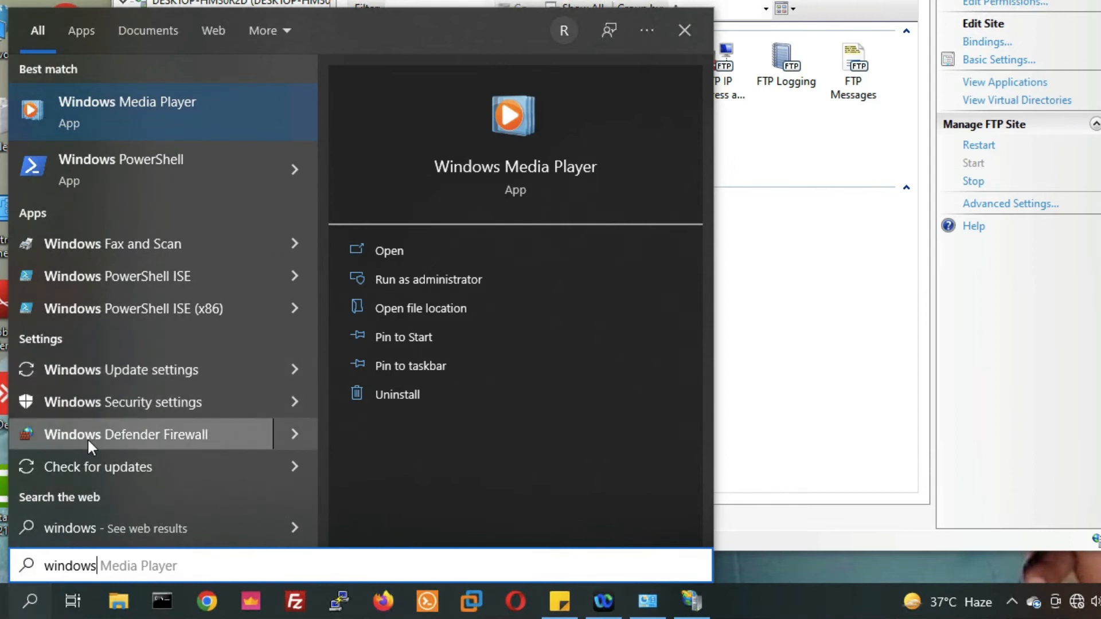
{"action": "type", "text": "fire"}
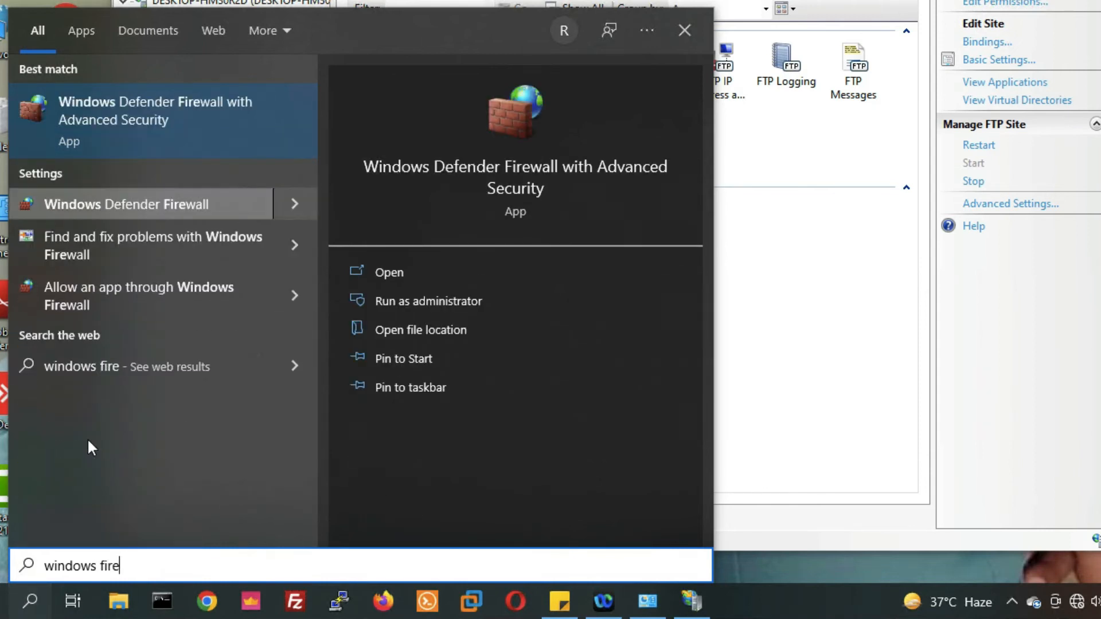
{"action": "left_click", "coordinate": [105, 295]}
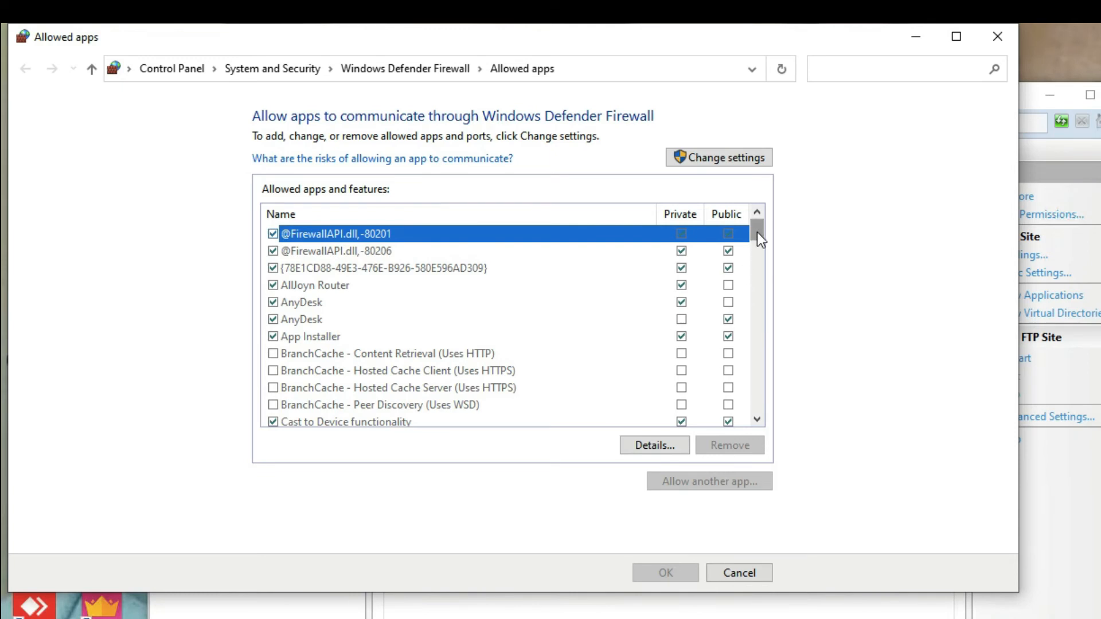
Unlock the allowed apps list, allow FTP Server through the firewall on private networks, and save the change
{"action": "left_click", "coordinate": [741, 161]}
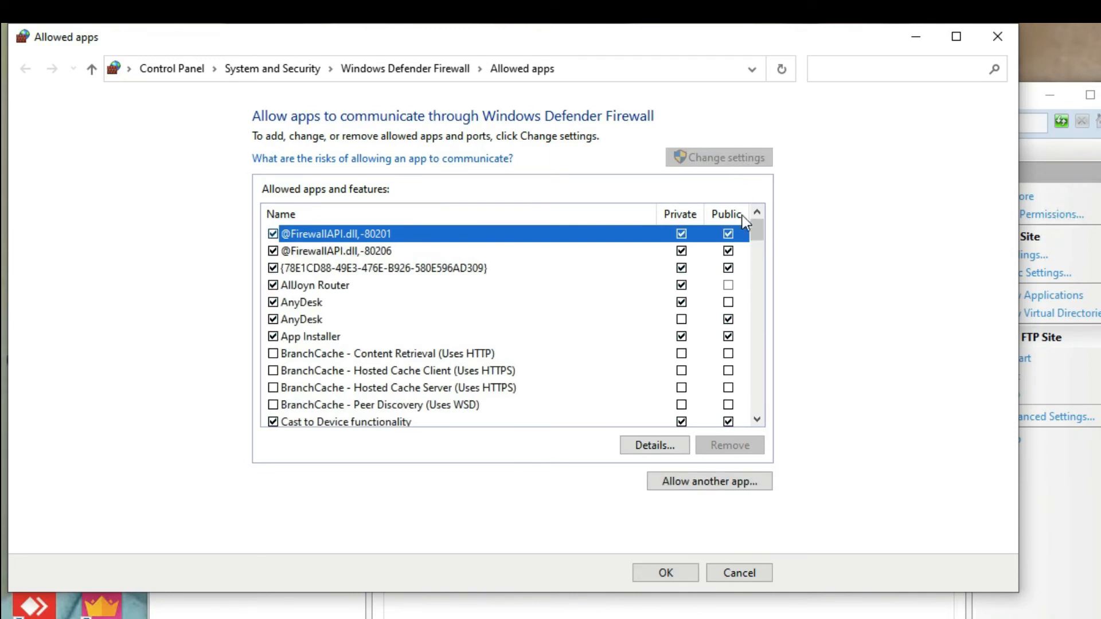
{"action": "left_click_drag", "start_coordinate": [759, 234], "coordinate": [762, 270]}
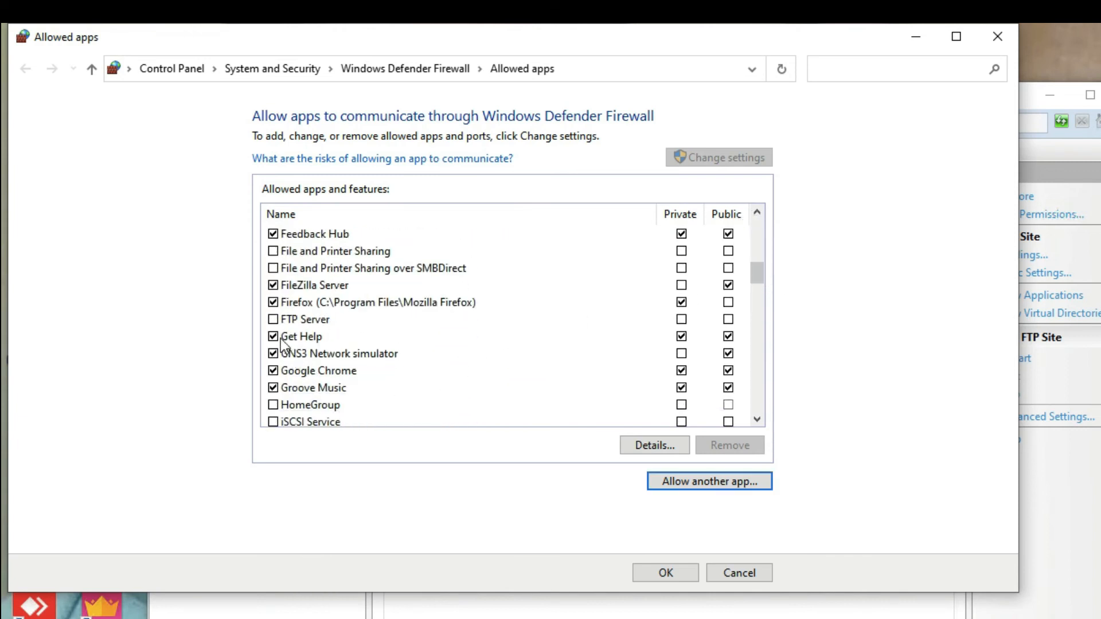
{"action": "left_click", "coordinate": [274, 318]}
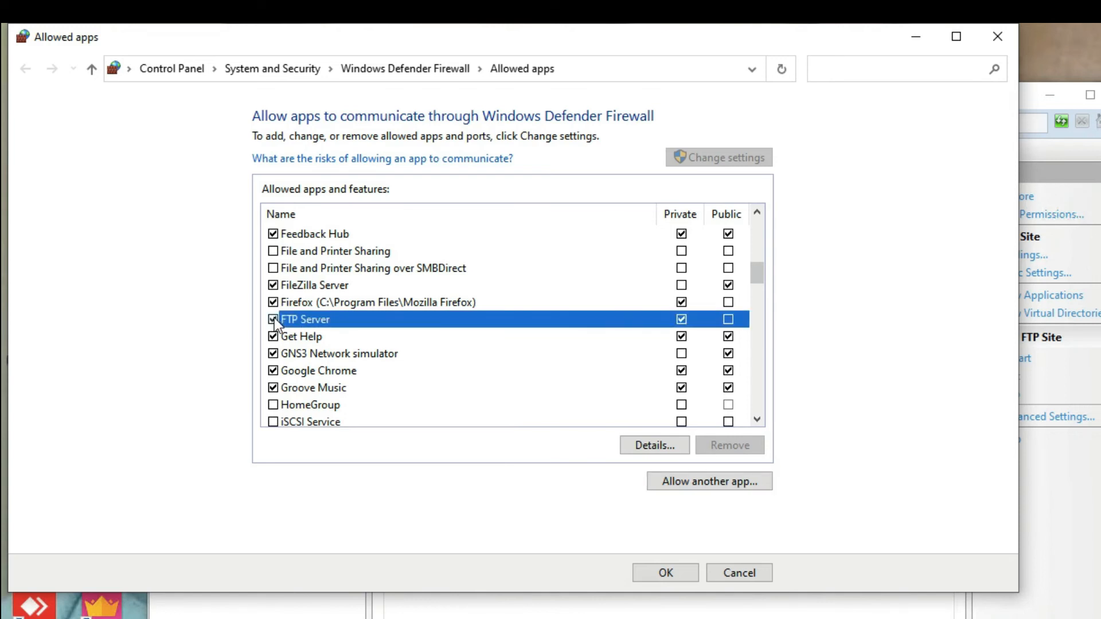
{"action": "left_click", "coordinate": [674, 573]}
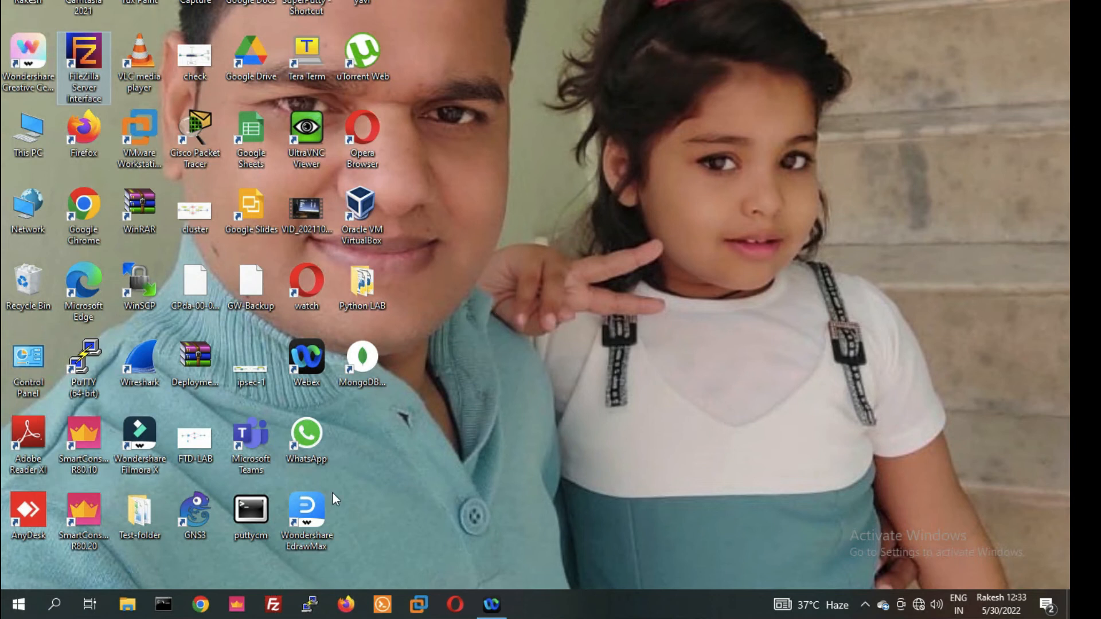
Switch to the FileZilla client and enter 192.168.1.25 as the host
{"action": "left_click", "coordinate": [280, 611]}
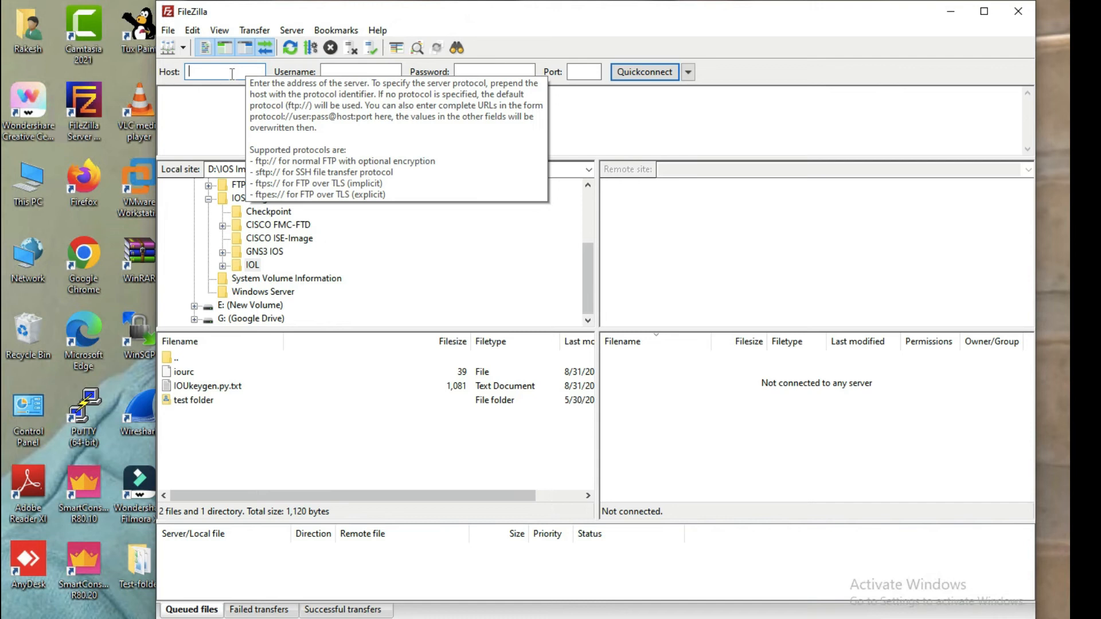
{"action": "type", "text": "19"}
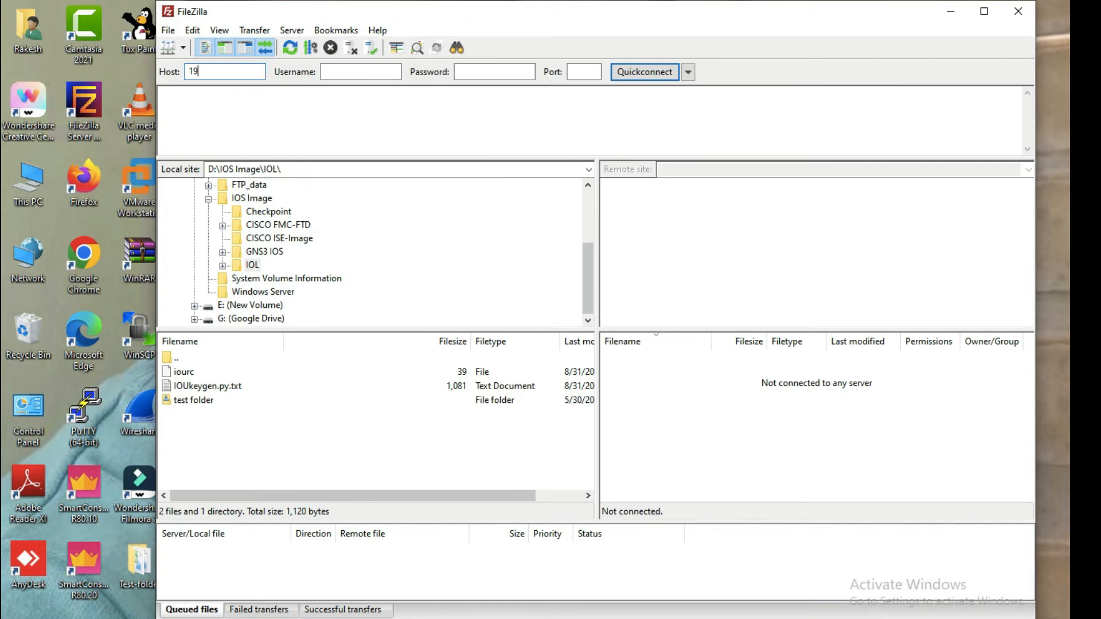
{"action": "type", "text": "2.168.1.25"}
Enter the account's username and password, set the port to 21, connect, and review the connection log and remote root directory
{"action": "left_click", "coordinate": [345, 70]}
{"action": "type", "text": "rakesh"}
{"action": "key", "text": "Tab"}
{"action": "type", "text": "••••••••"}
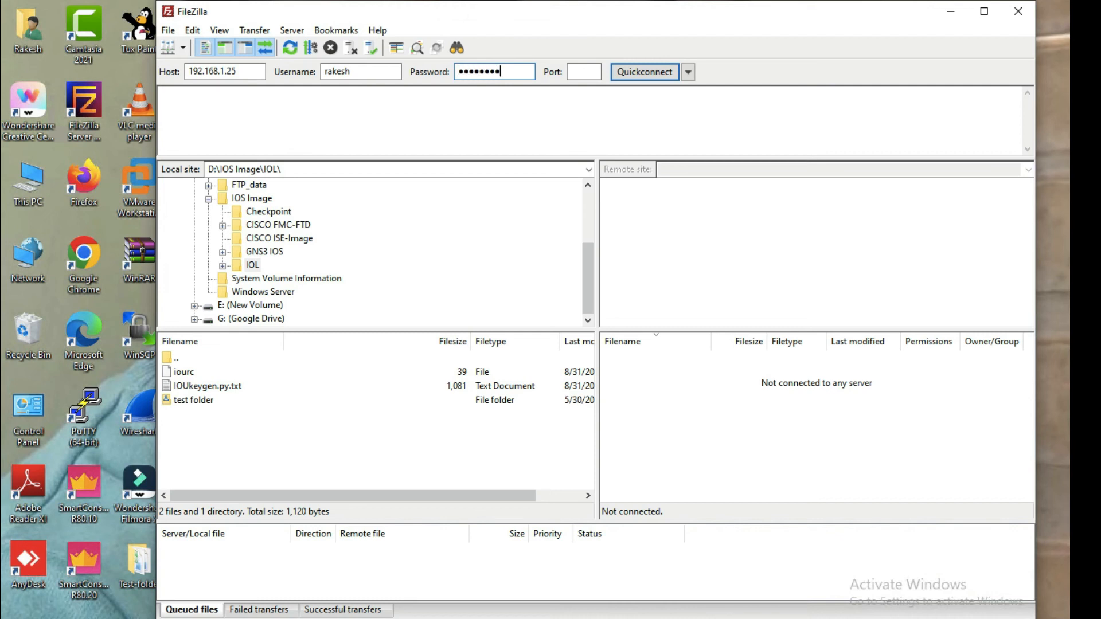
{"action": "left_click", "coordinate": [590, 73]}
{"action": "type", "text": "21"}
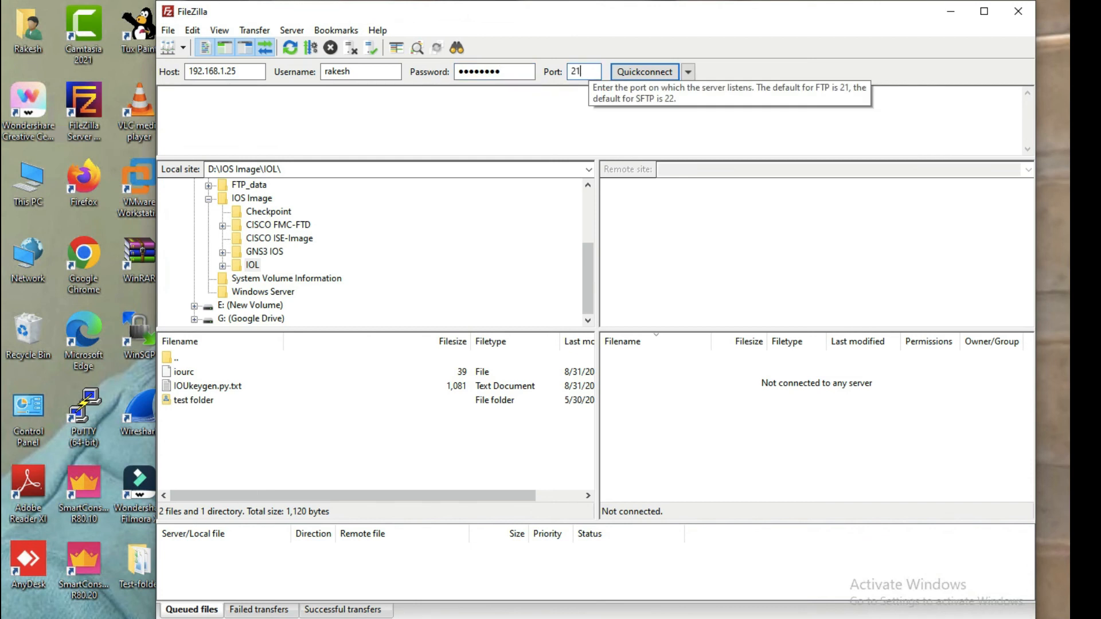
{"action": "left_click", "coordinate": [648, 76]}
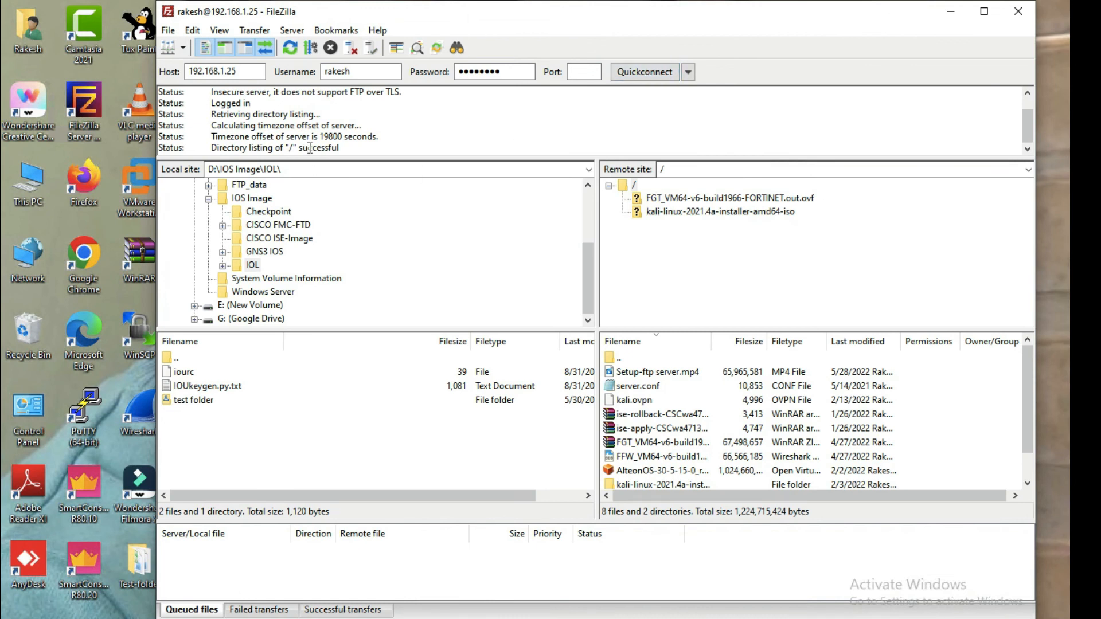
{"action": "left_click_drag", "start_coordinate": [344, 148], "coordinate": [235, 91]}
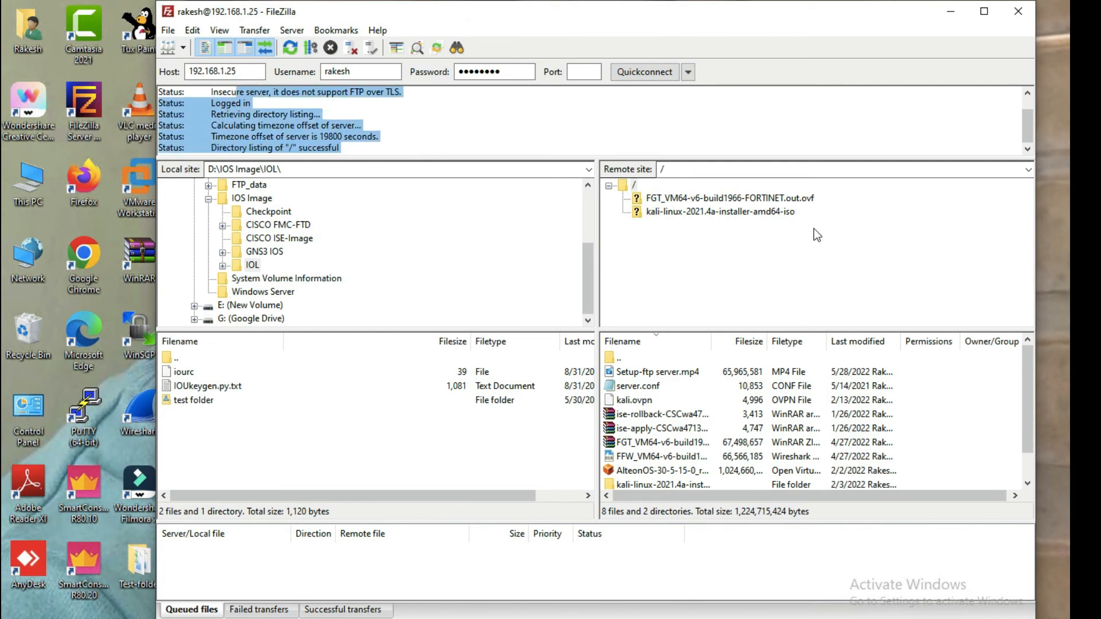
{"action": "left_click", "coordinate": [633, 184]}
Browse the local GNS3 IOS folders under IOS Image and return to the IOL folder
{"action": "double_click", "coordinate": [266, 252]}
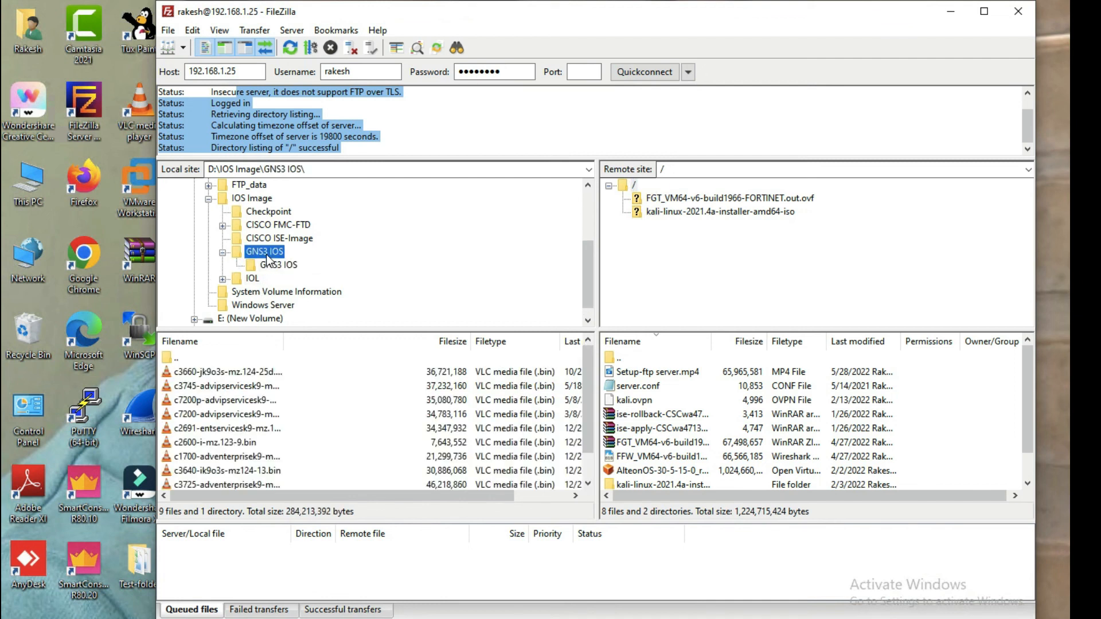
{"action": "left_click", "coordinate": [267, 266]}
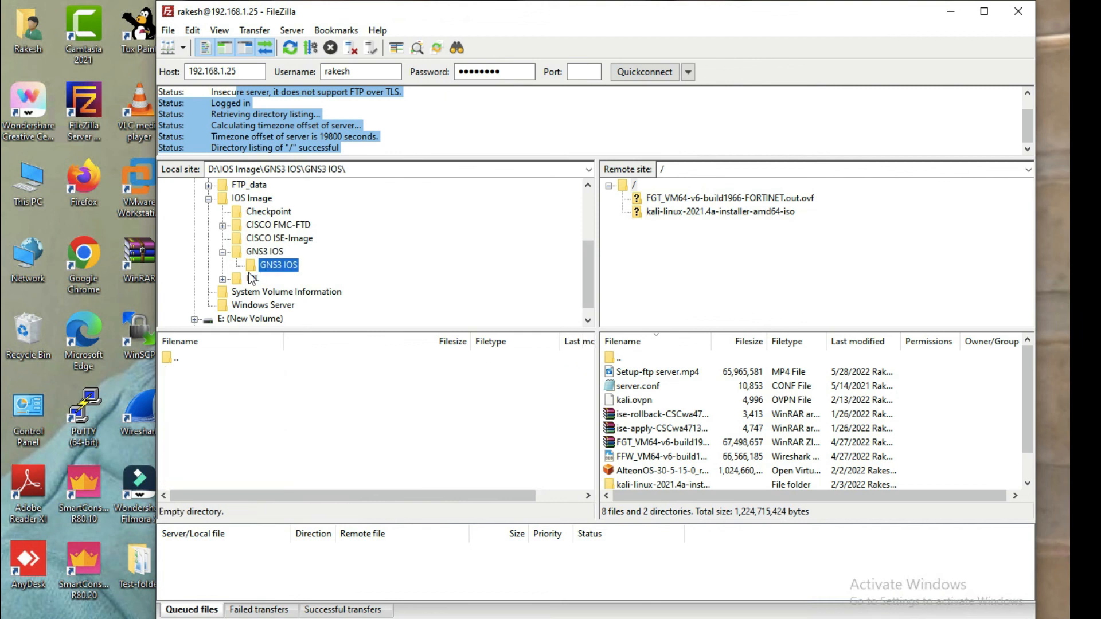
{"action": "left_click", "coordinate": [222, 279]}
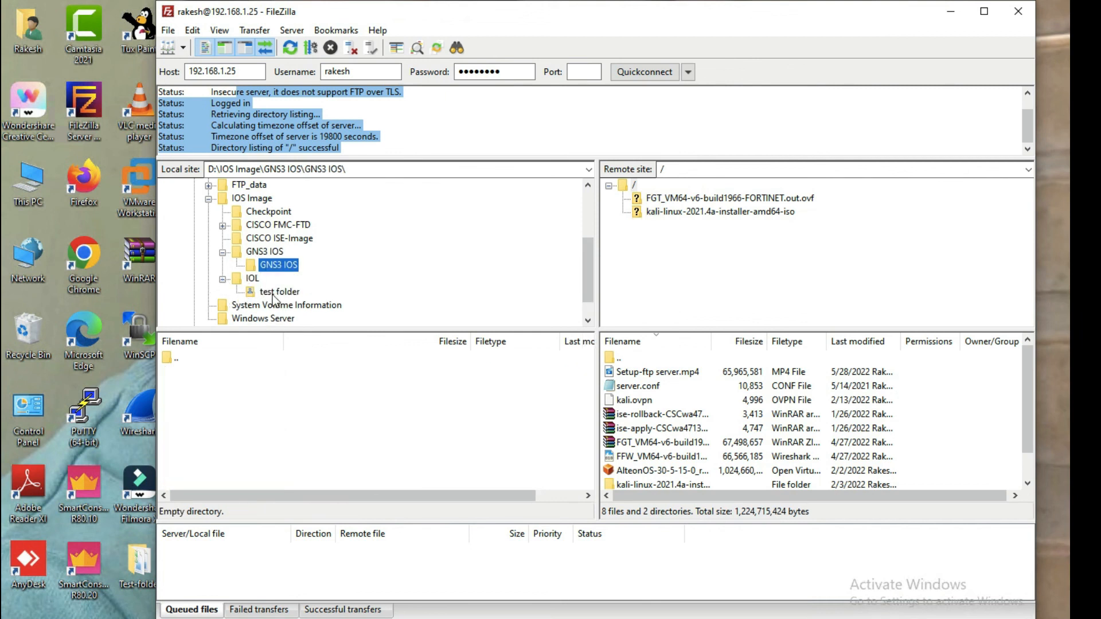
{"action": "double_click", "coordinate": [253, 278]}
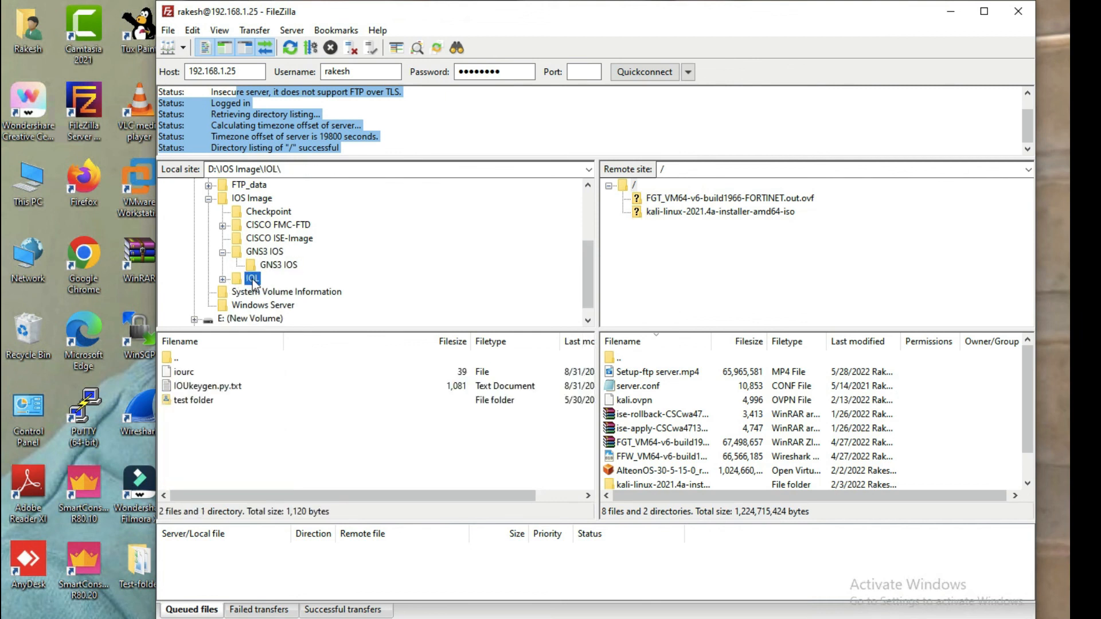
Upload test folder from the local IOL folder to the server's root directory and download kali.ovpn into IOL
{"action": "left_click", "coordinate": [198, 401]}
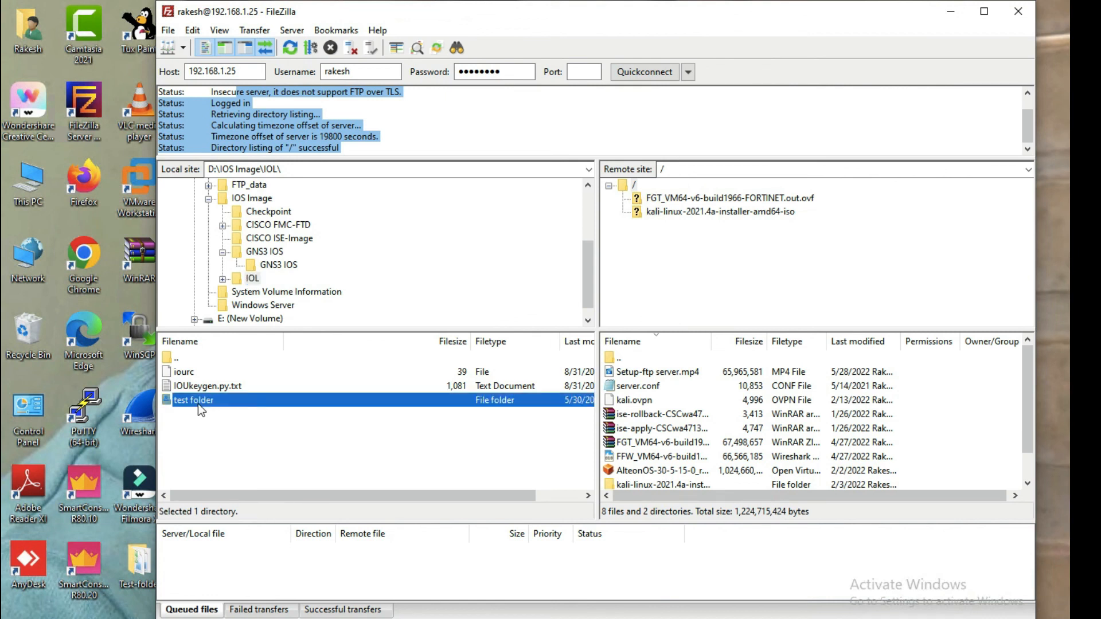
{"action": "left_click_drag", "start_coordinate": [198, 404], "coordinate": [703, 451]}
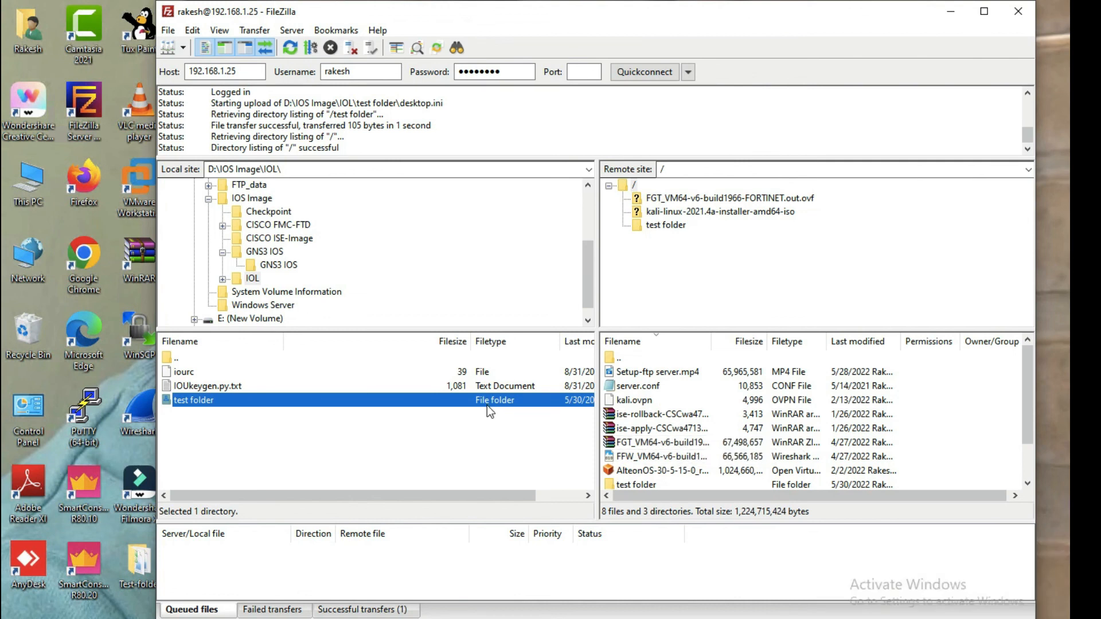
{"action": "left_click", "coordinate": [643, 402]}
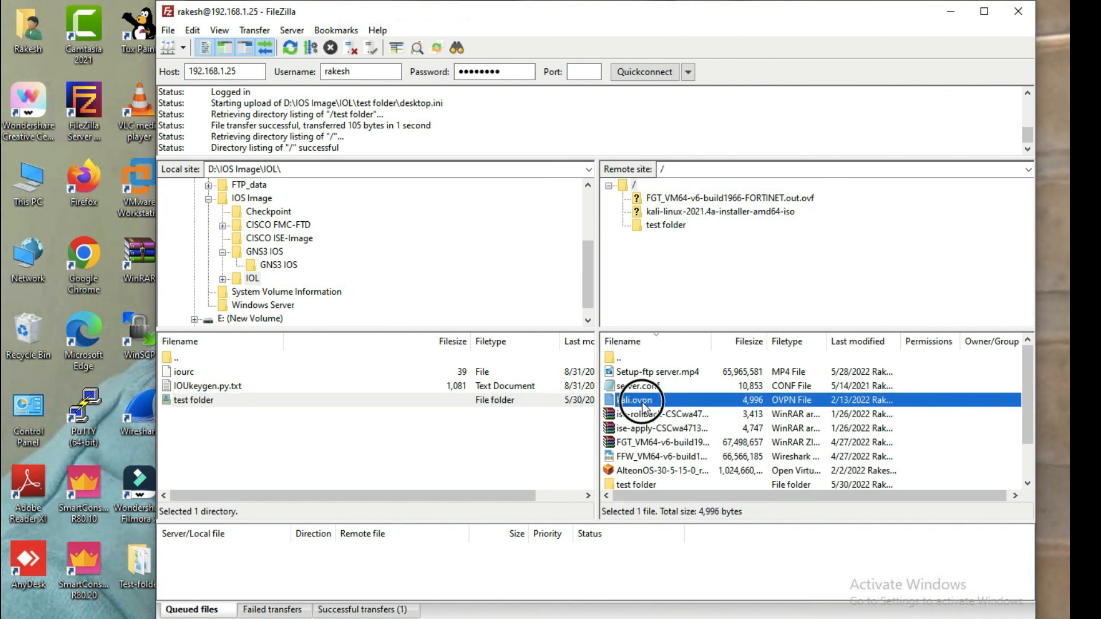
{"action": "left_click_drag", "start_coordinate": [644, 405], "coordinate": [430, 451]}
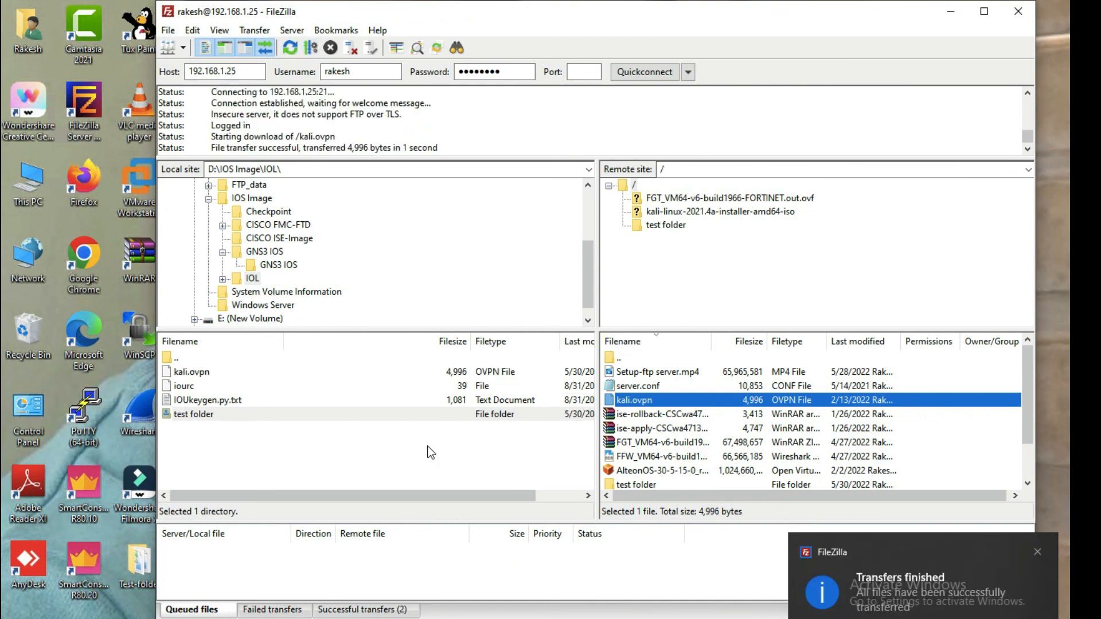